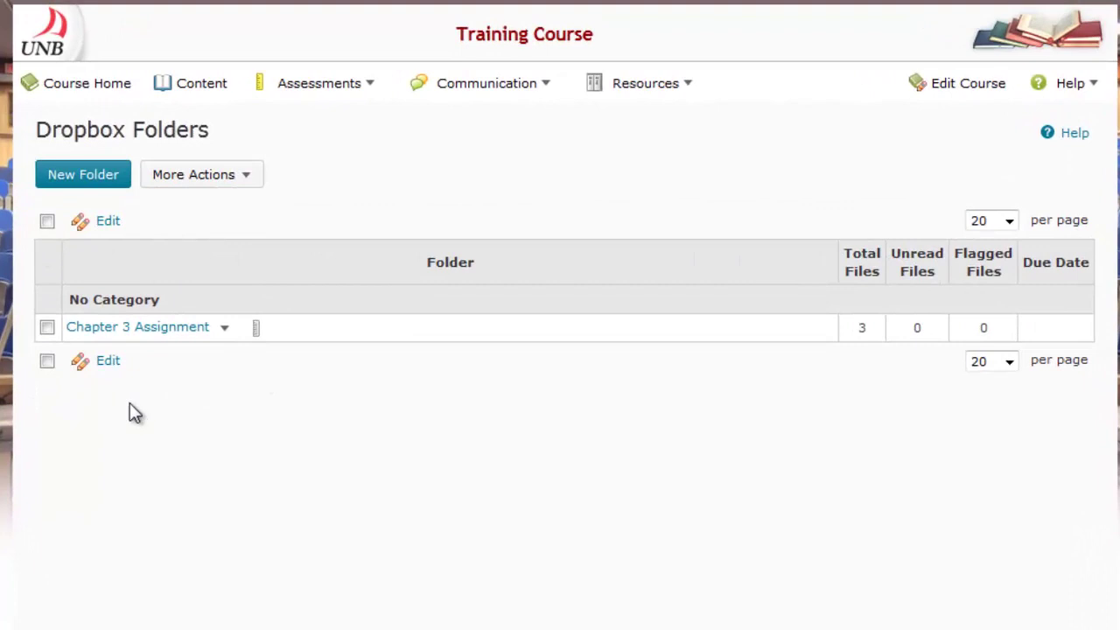
Step: Open the Chapter 3 Assignment submissions and view the student list at 200 per page
{"action": "left_click", "coordinate": [106, 331]}
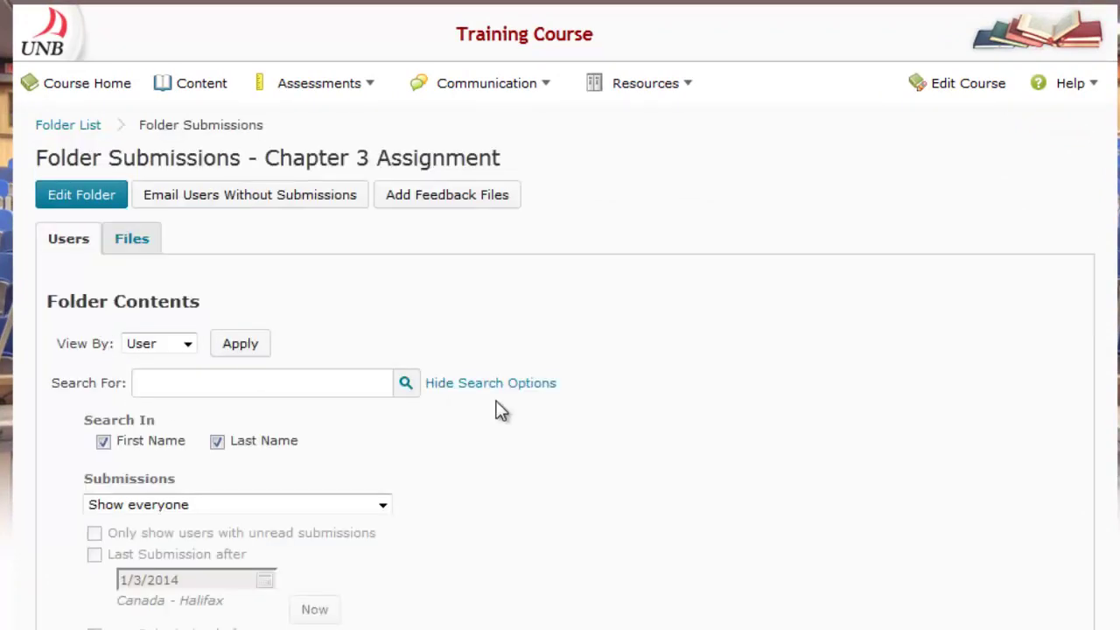
{"action": "scroll", "coordinate": [499, 410], "scroll_direction": "down", "scroll_amount": 5}
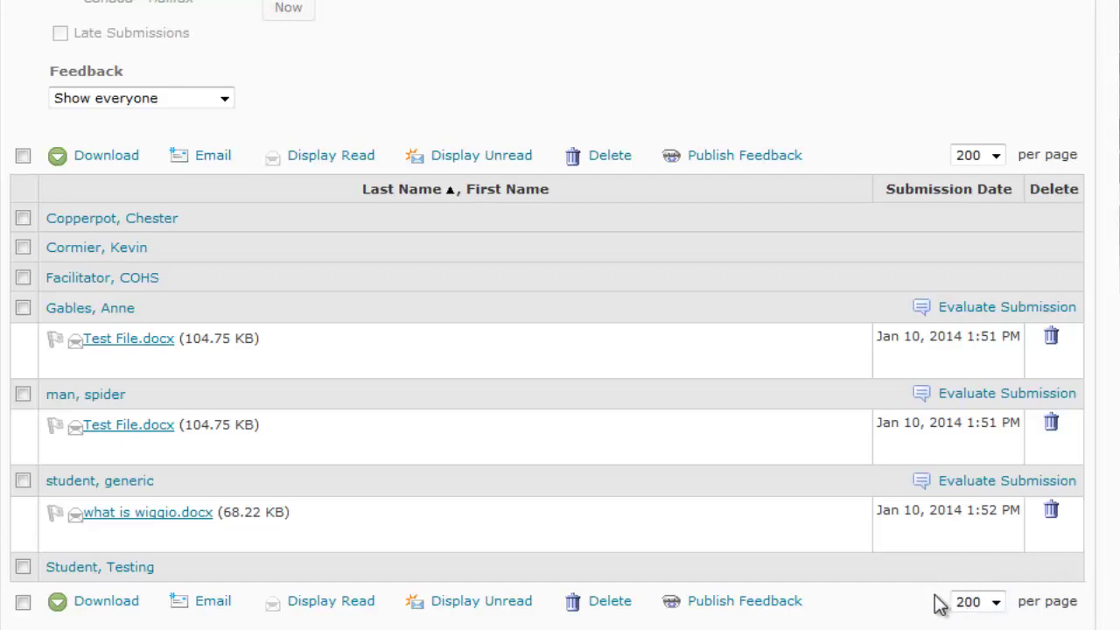
{"action": "left_click", "coordinate": [996, 604]}
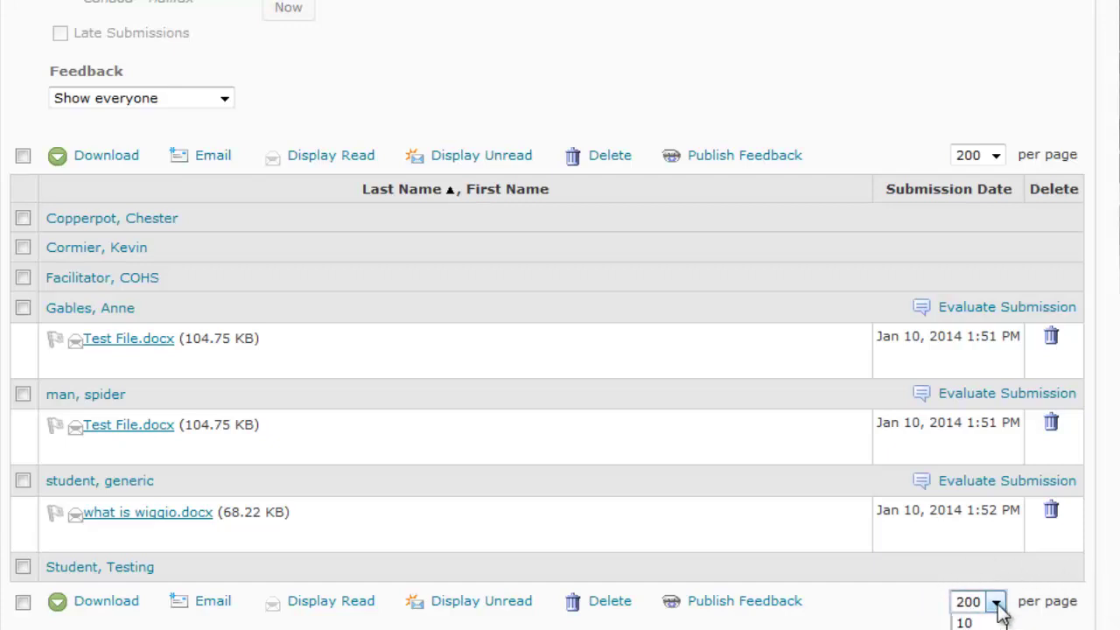
{"action": "left_click", "coordinate": [998, 606]}
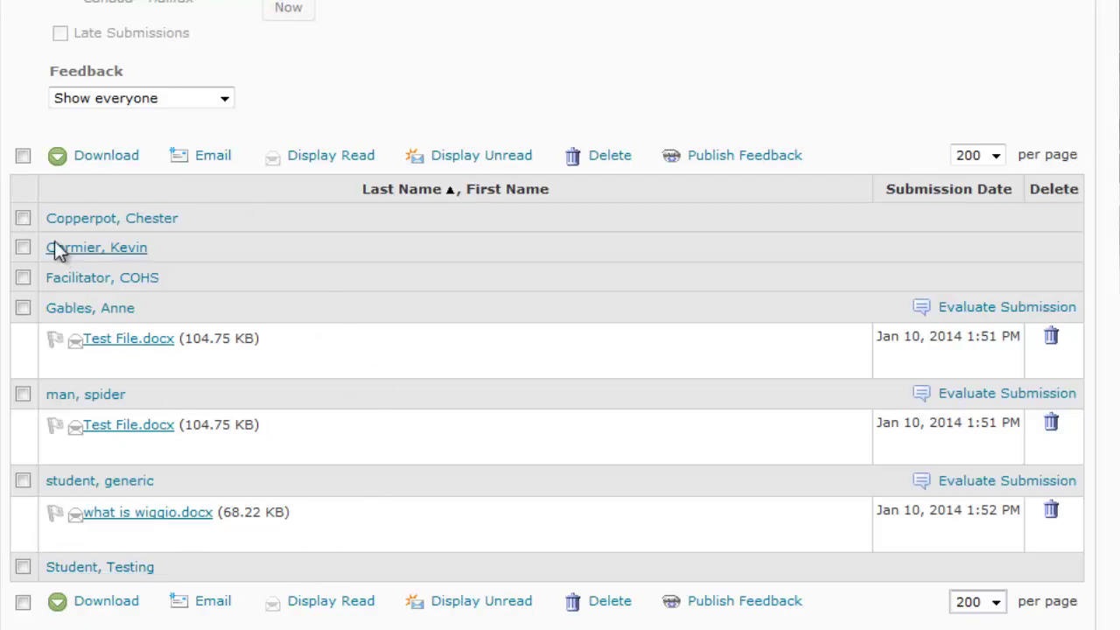
Step: Select all submission rows and download them as one bundled file
{"action": "left_click", "coordinate": [23, 157]}
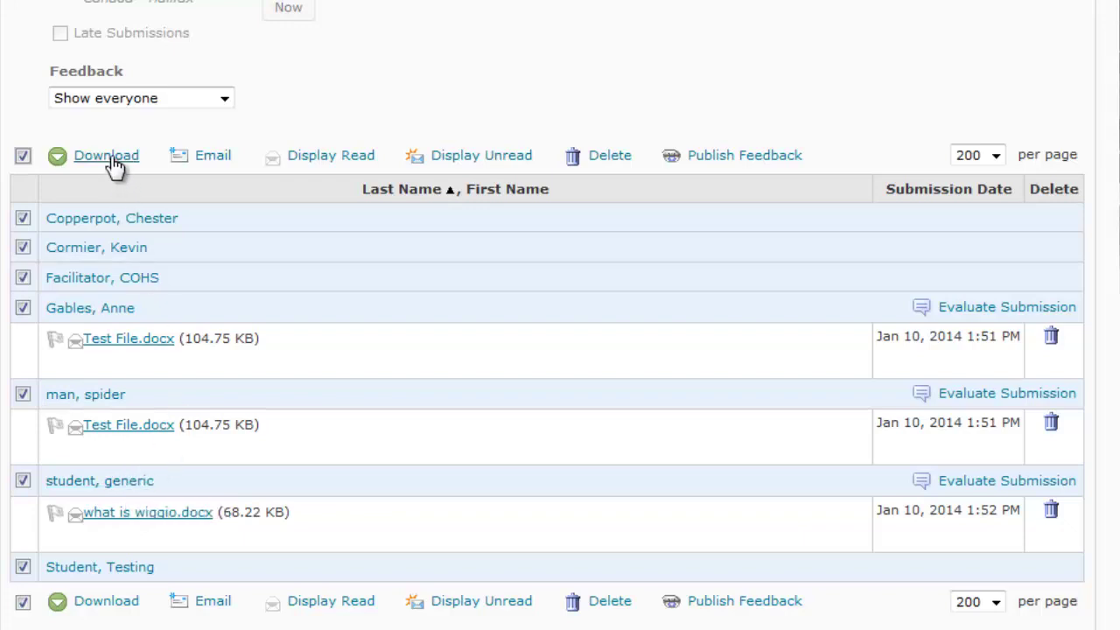
{"action": "left_click", "coordinate": [82, 163]}
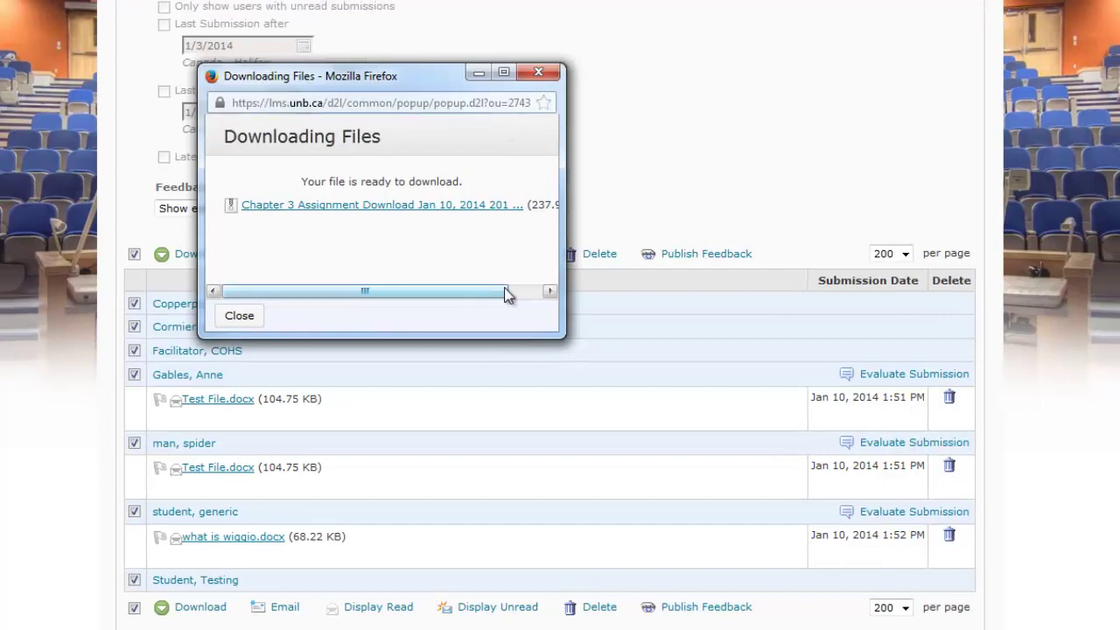
Step: Save the Chapter 3 Assignment Download zip (238 KB) and close the Downloading Files window
{"action": "left_click", "coordinate": [362, 208]}
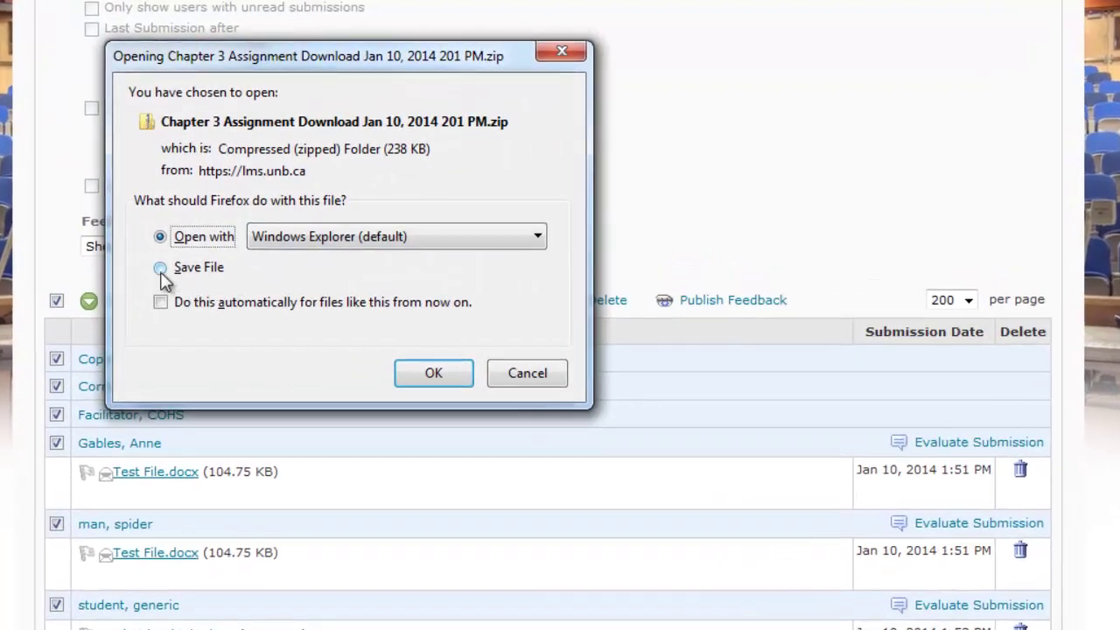
{"action": "left_click", "coordinate": [162, 271]}
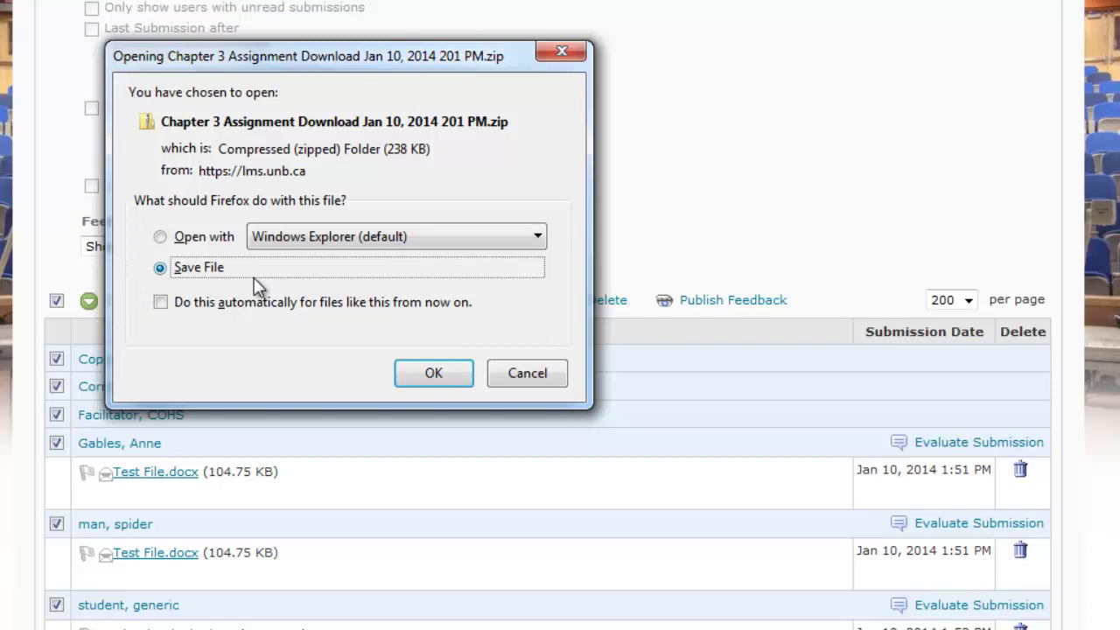
{"action": "left_click", "coordinate": [434, 375]}
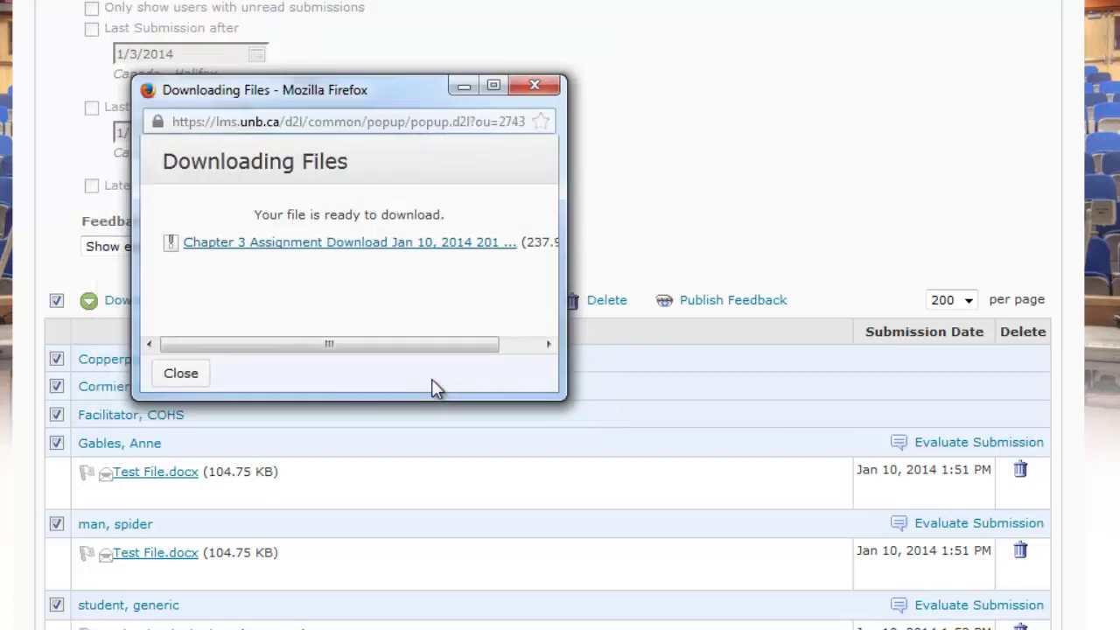
{"action": "left_click", "coordinate": [535, 86]}
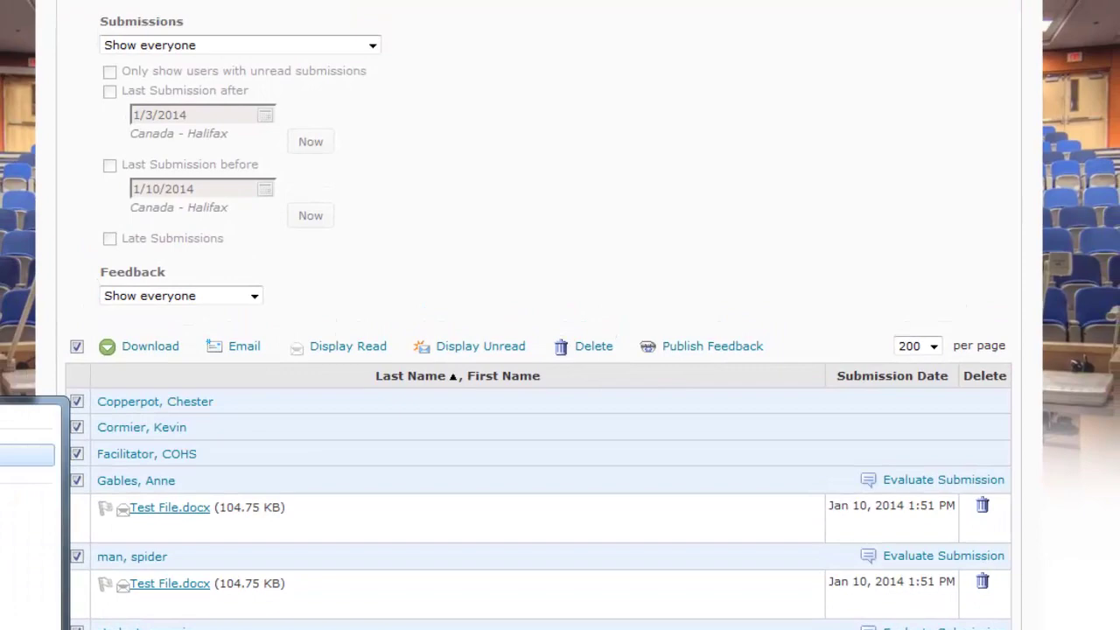
Step: Move the Chapter 3 Assignment Download zip from Downloads onto the desktop
{"action": "left_click", "coordinate": [26, 454]}
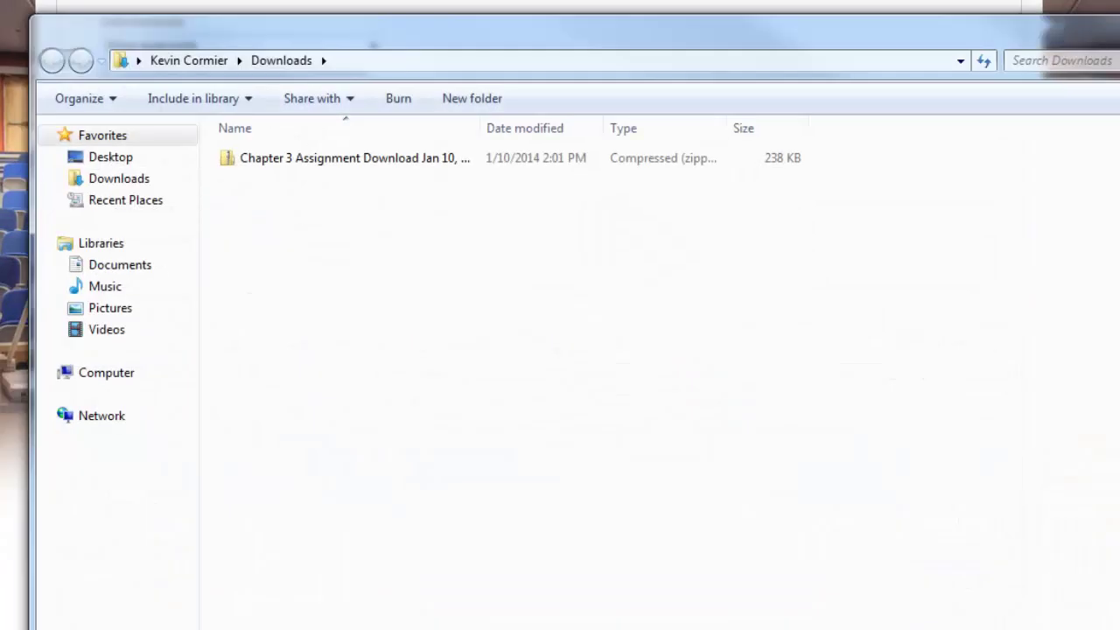
{"action": "left_click_drag", "start_coordinate": [262, 46], "coordinate": [110, 45]}
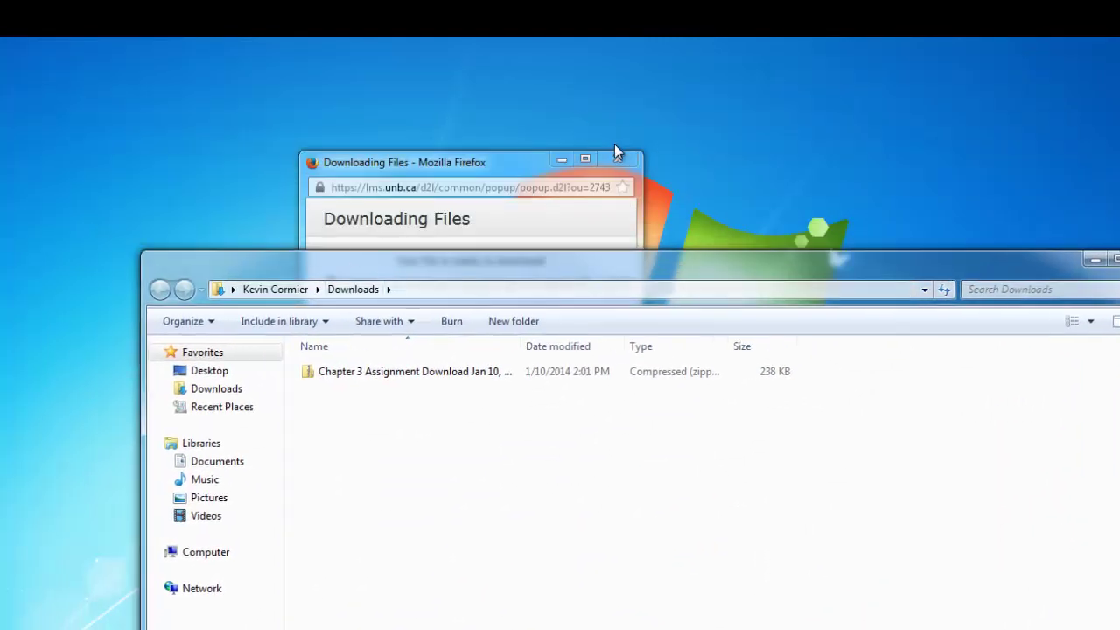
{"action": "left_click", "coordinate": [616, 158]}
{"action": "left_click_drag", "start_coordinate": [395, 371], "coordinate": [211, 197]}
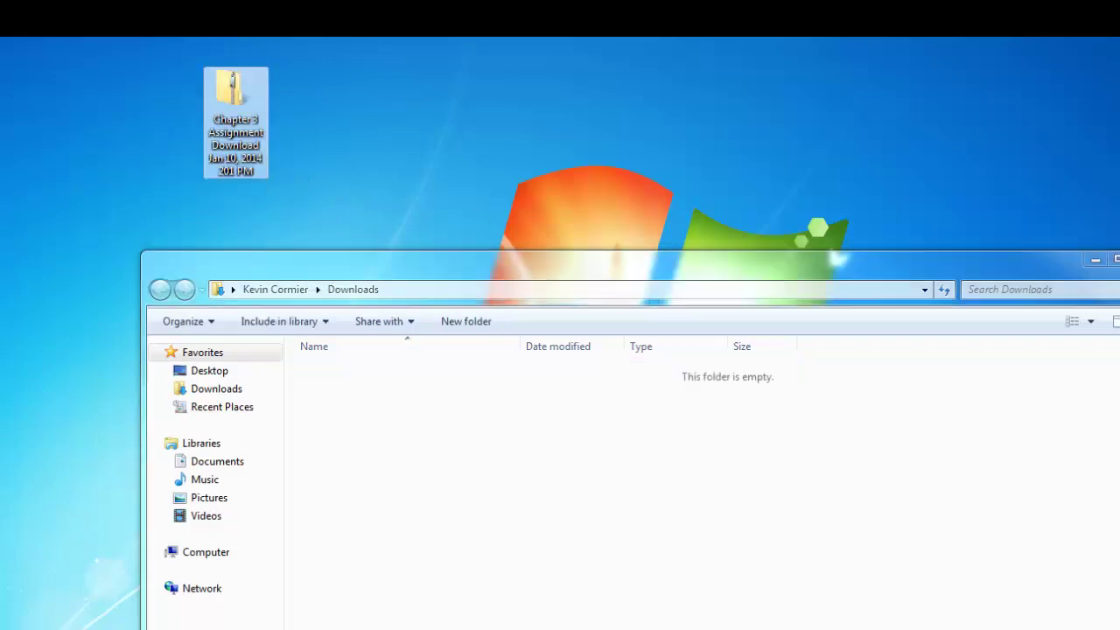
{"action": "key", "text": "alt+F4"}
{"action": "left_click_drag", "start_coordinate": [230, 92], "coordinate": [224, 197]}
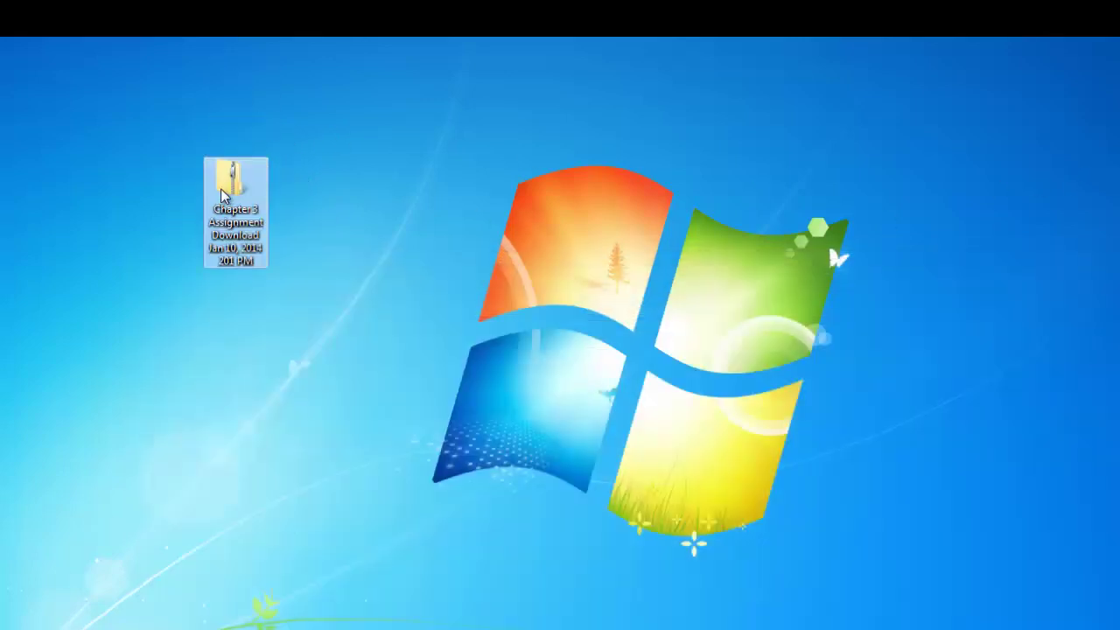
{"action": "left_click", "coordinate": [316, 211]}
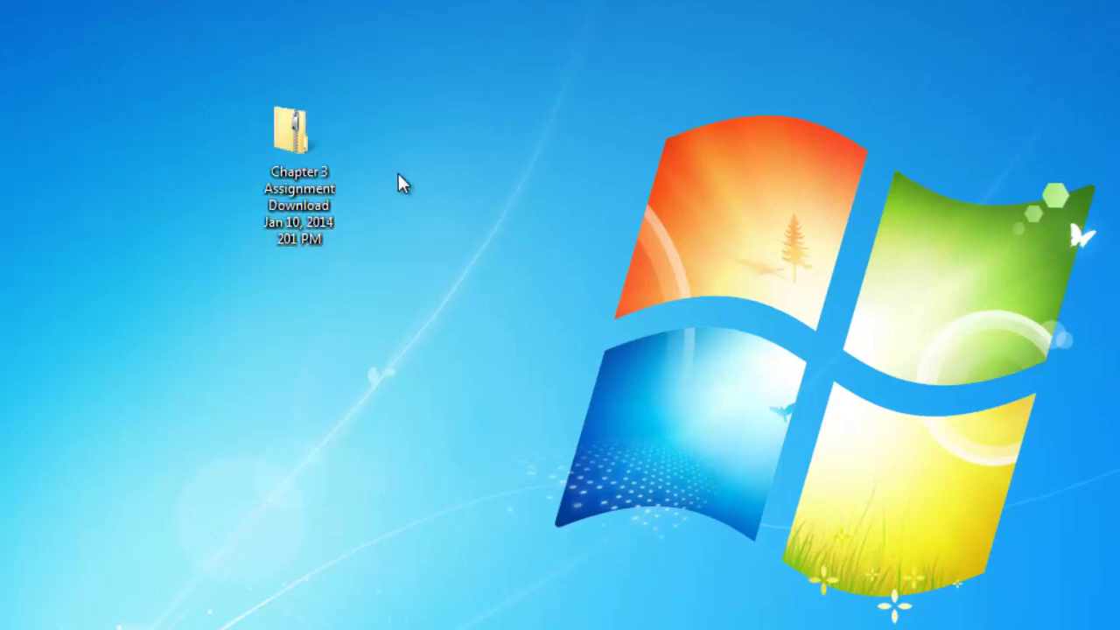
Step: Extract the zip into the suggested Chapter 3 Assignment Download folder on the desktop
{"action": "right_click", "coordinate": [288, 144]}
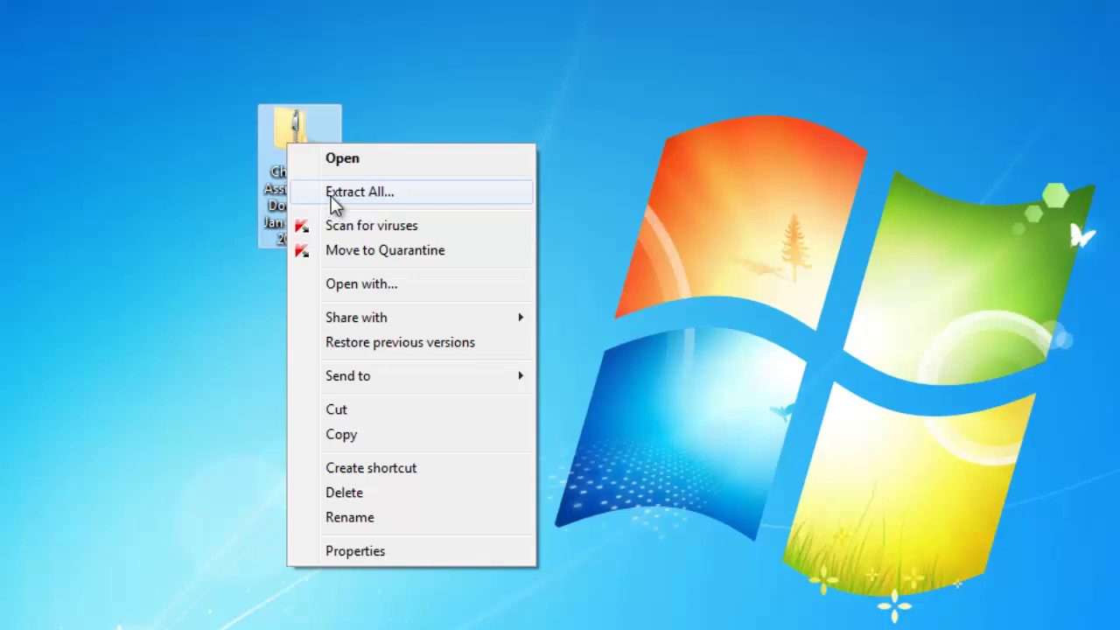
{"action": "left_click", "coordinate": [333, 192]}
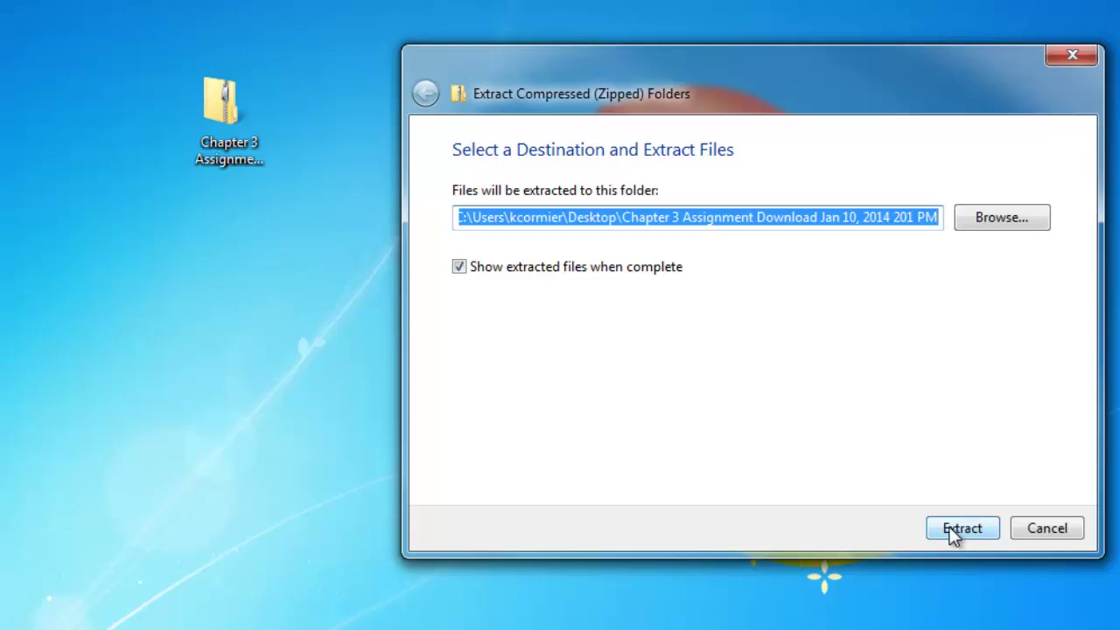
{"action": "left_click", "coordinate": [954, 532]}
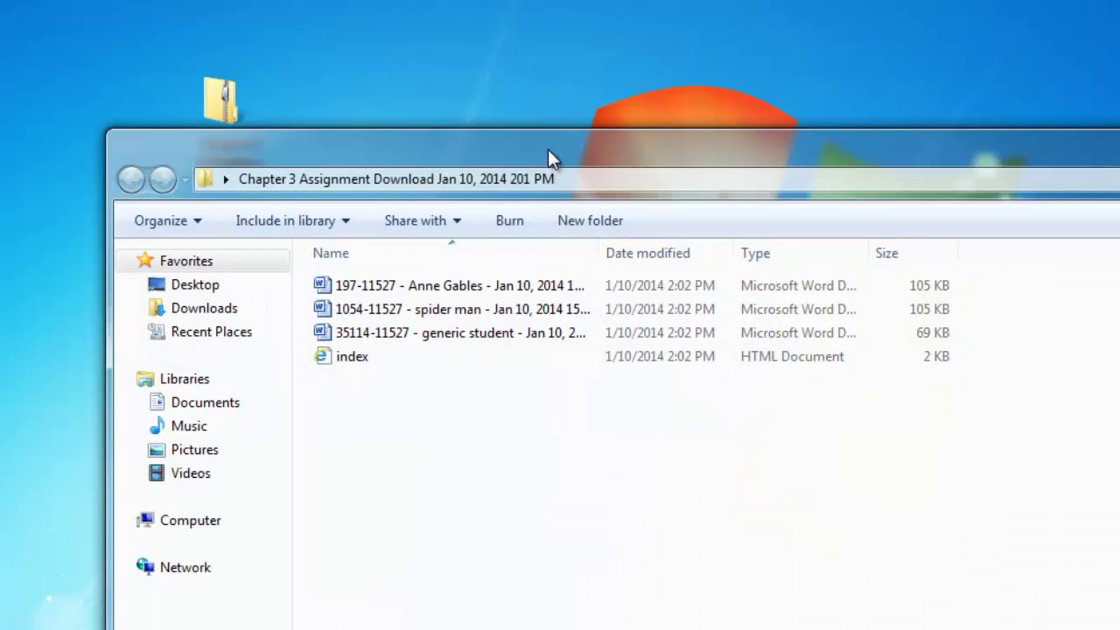
{"action": "left_click_drag", "start_coordinate": [548, 148], "coordinate": [455, 98]}
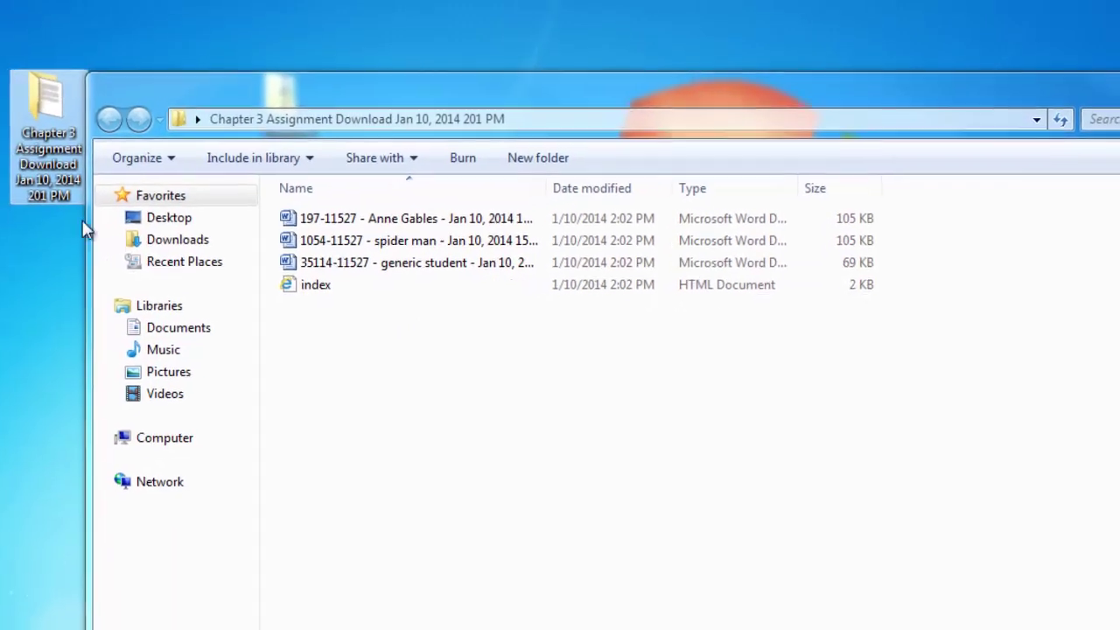
{"action": "left_click", "coordinate": [277, 90]}
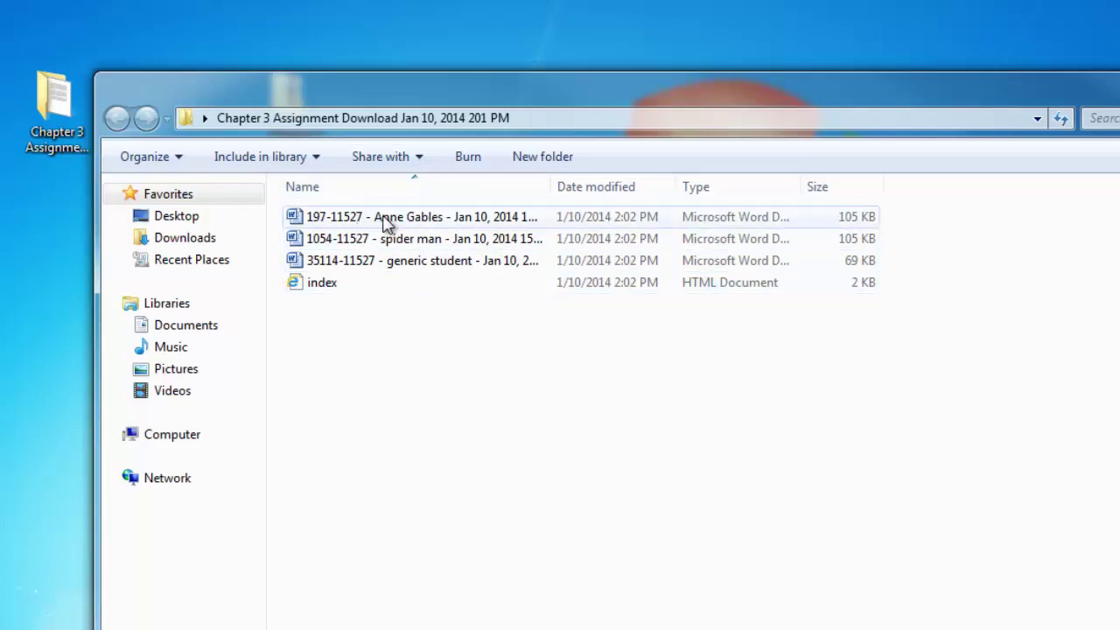
{"action": "mouse_move", "coordinate": [385, 224]}
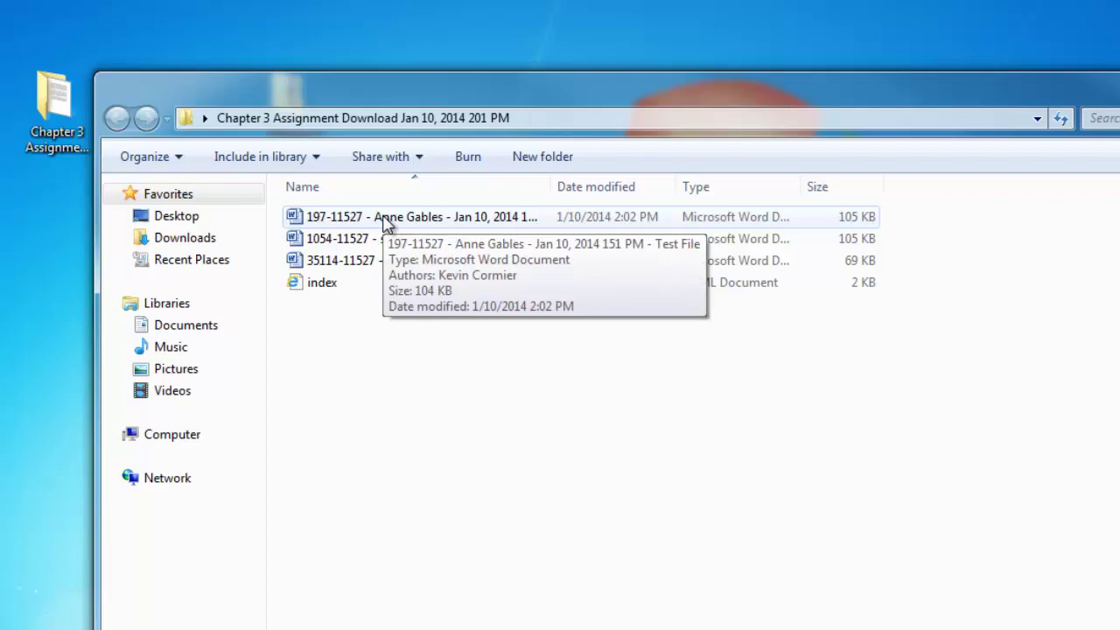
Step: Open the Test File submission and comment 'Not Proper English' on paragraph one's last sentences
{"action": "double_click", "coordinate": [385, 223]}
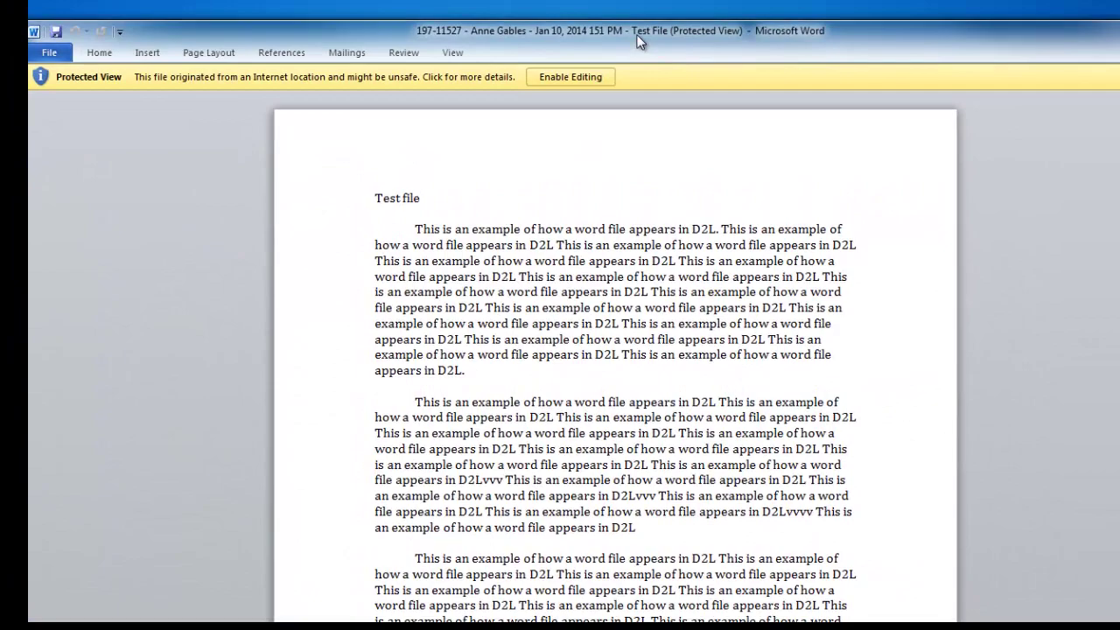
{"action": "left_click", "coordinate": [583, 74]}
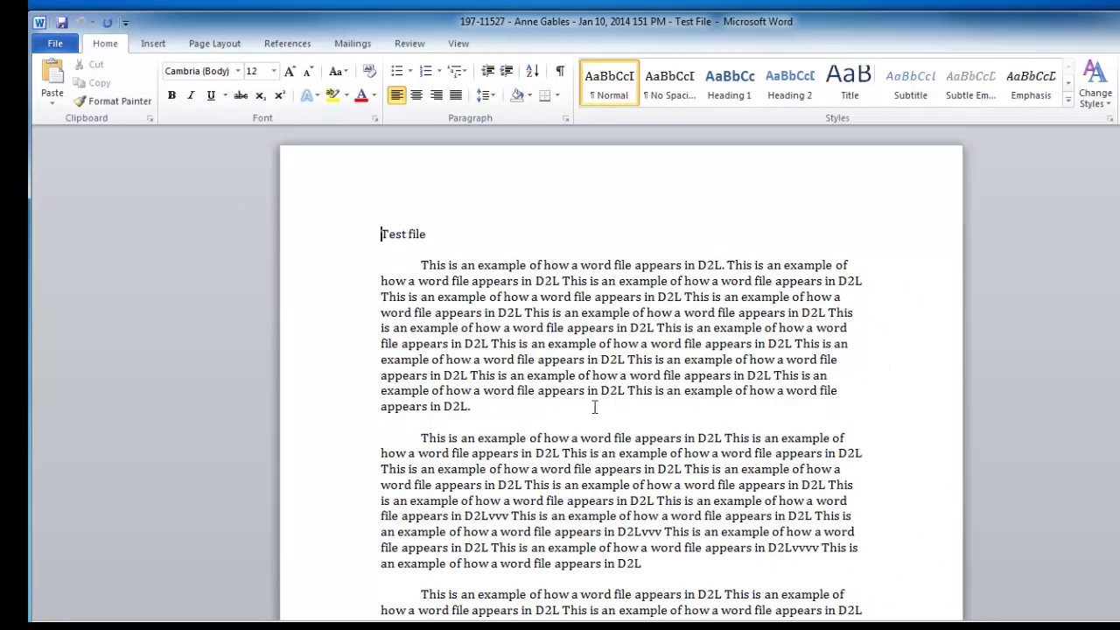
{"action": "left_click_drag", "start_coordinate": [510, 407], "coordinate": [478, 382]}
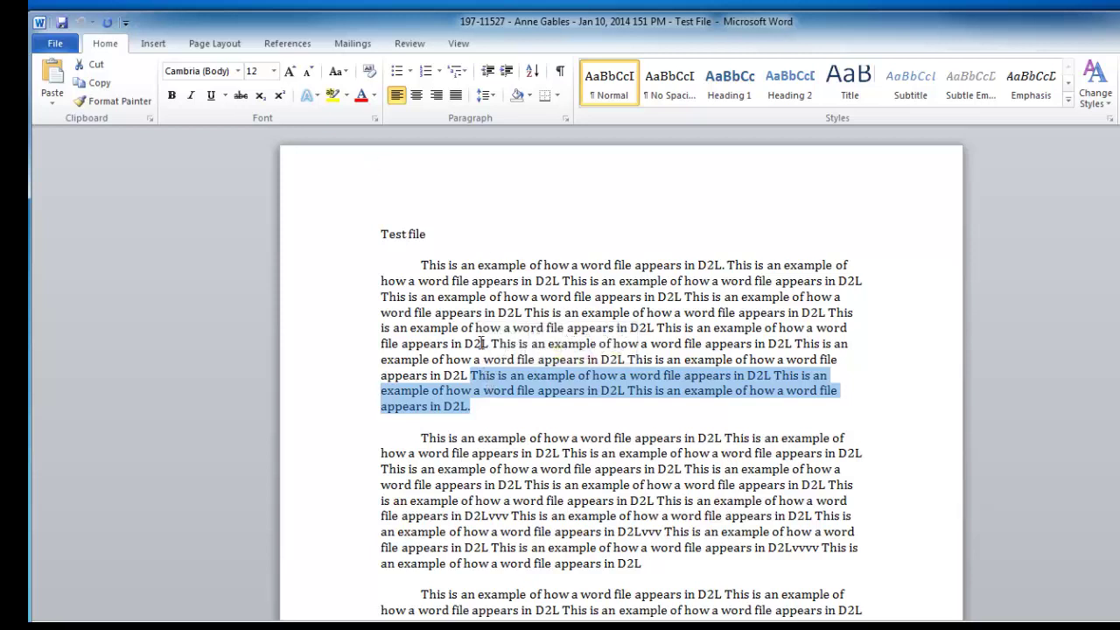
{"action": "left_click", "coordinate": [409, 46]}
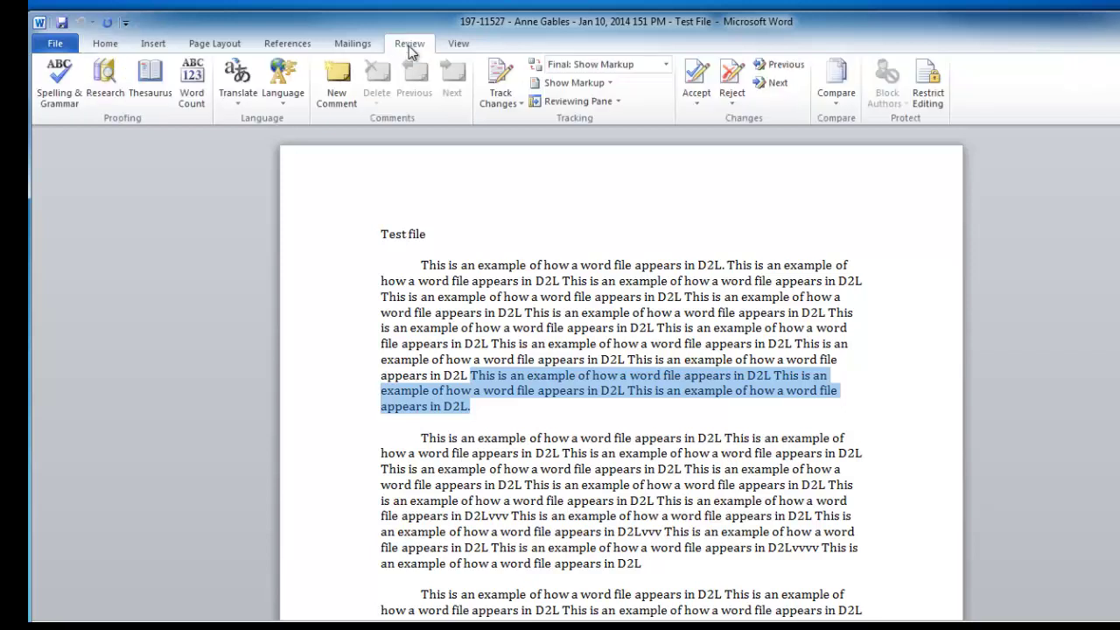
{"action": "left_click", "coordinate": [332, 88]}
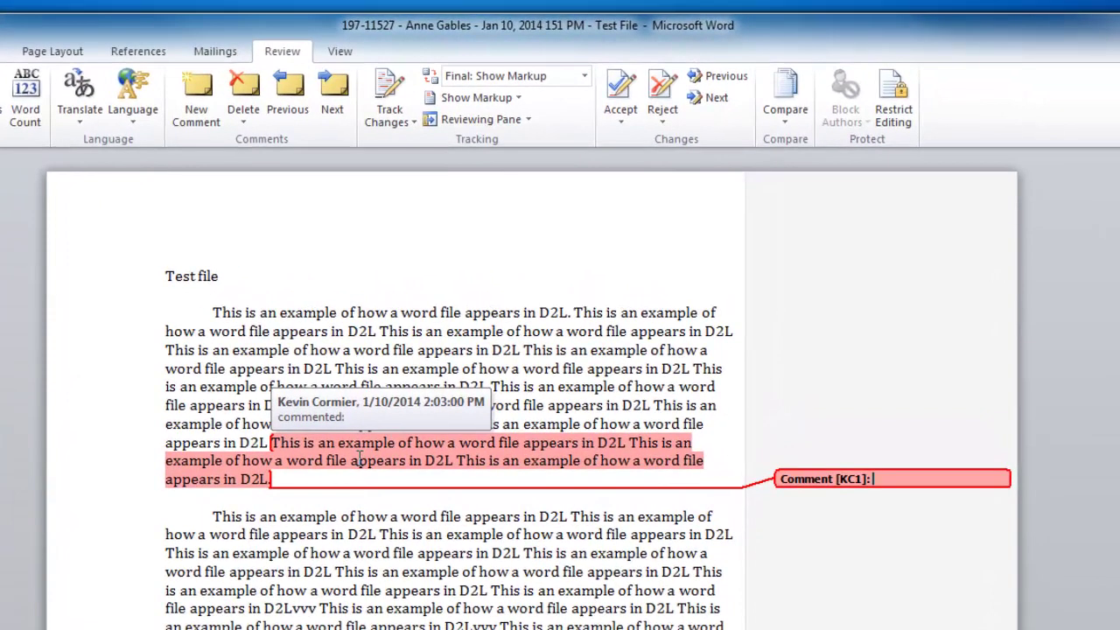
{"action": "type", "text": "Not Proper English"}
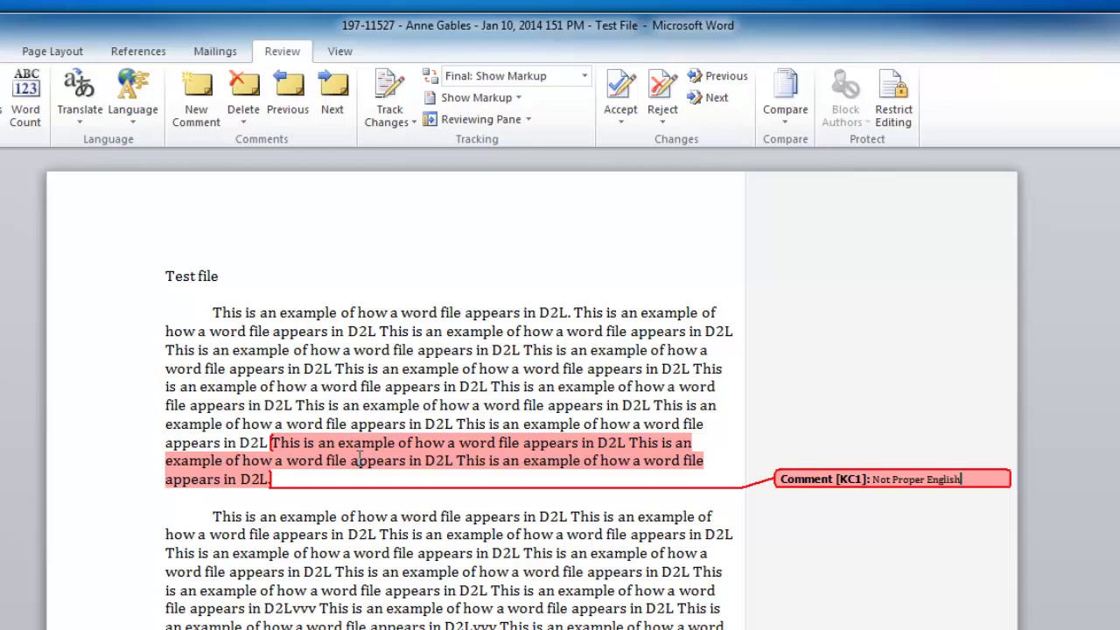
Step: Add a 'Great point!' comment to the last lines of paragraph two
{"action": "left_click_drag", "start_coordinate": [701, 625], "coordinate": [337, 572]}
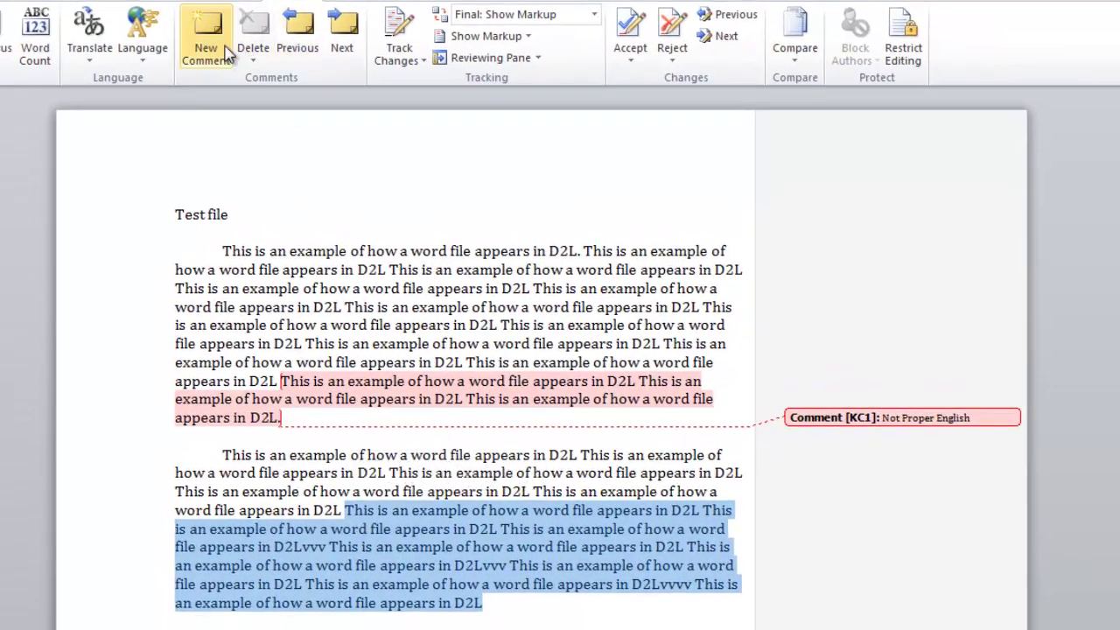
{"action": "left_click", "coordinate": [227, 51]}
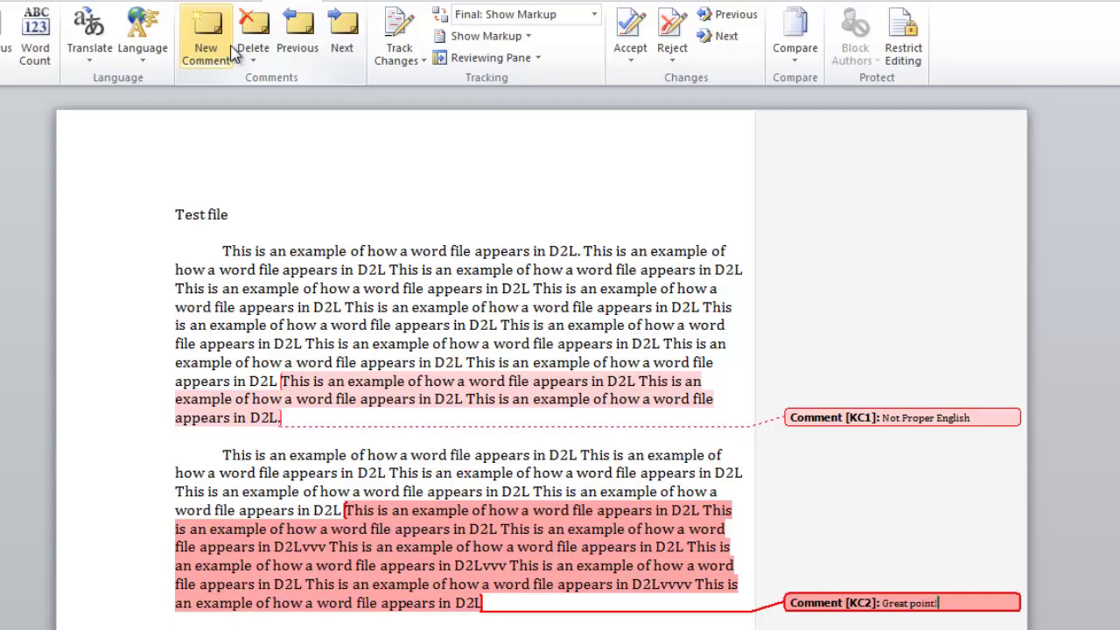
{"action": "left_click", "coordinate": [829, 510]}
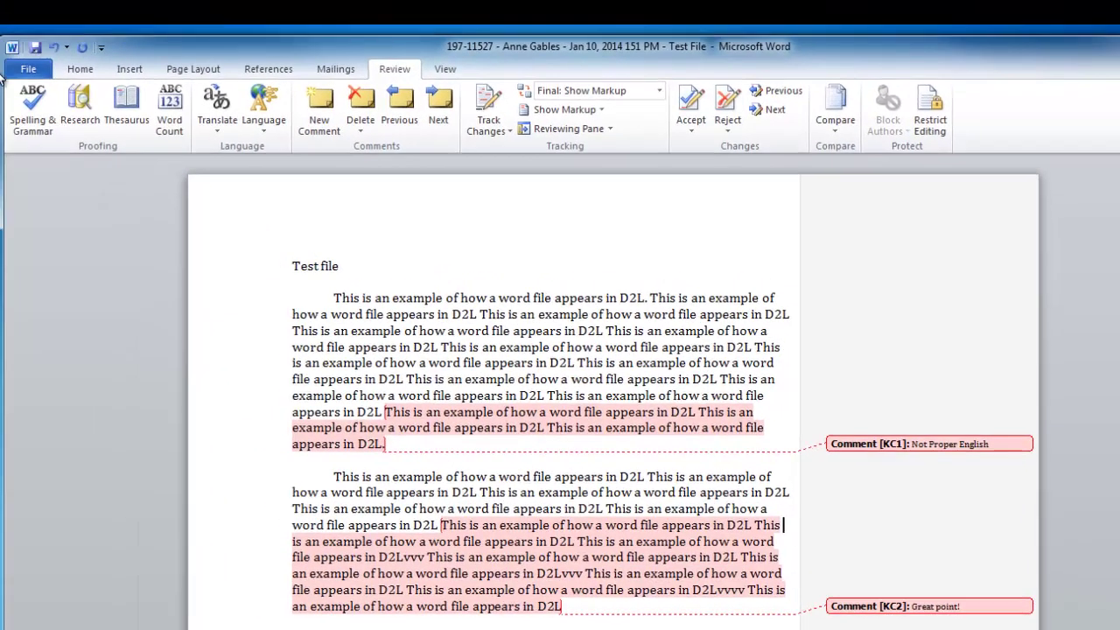
Step: Save the commented Test File submission and close Word
{"action": "left_click", "coordinate": [29, 70]}
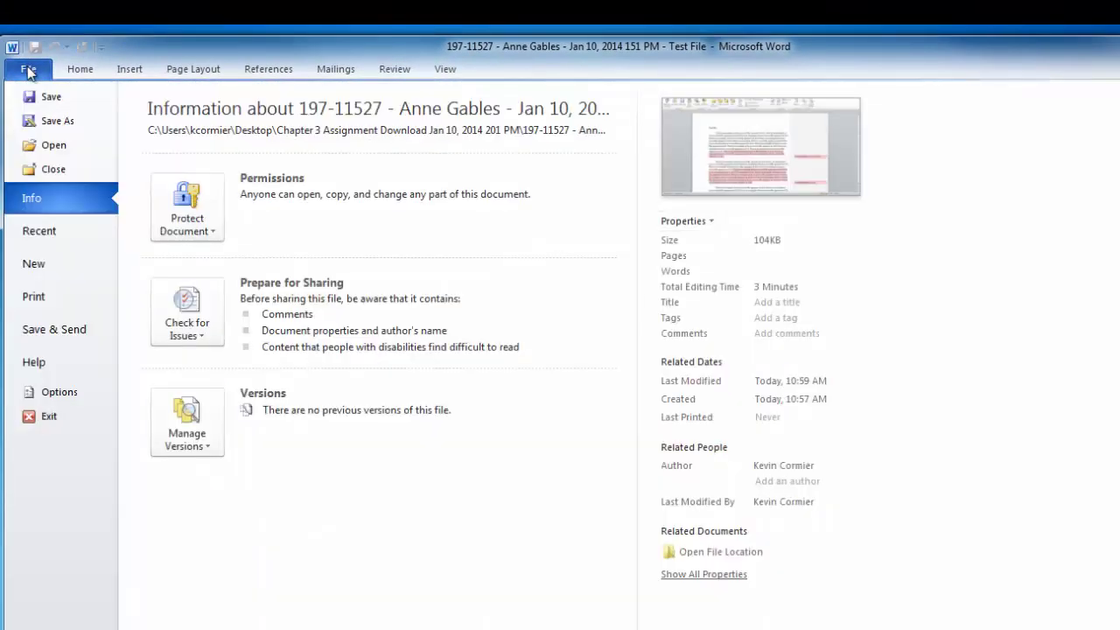
{"action": "left_click", "coordinate": [35, 96]}
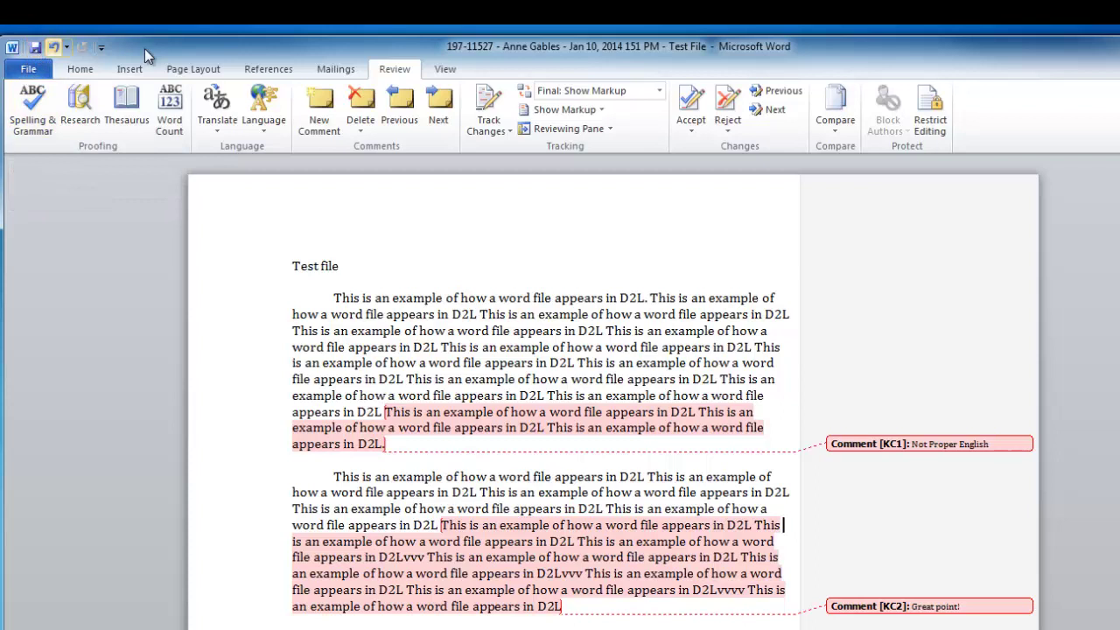
{"action": "mouse_move", "coordinate": [600, 530]}
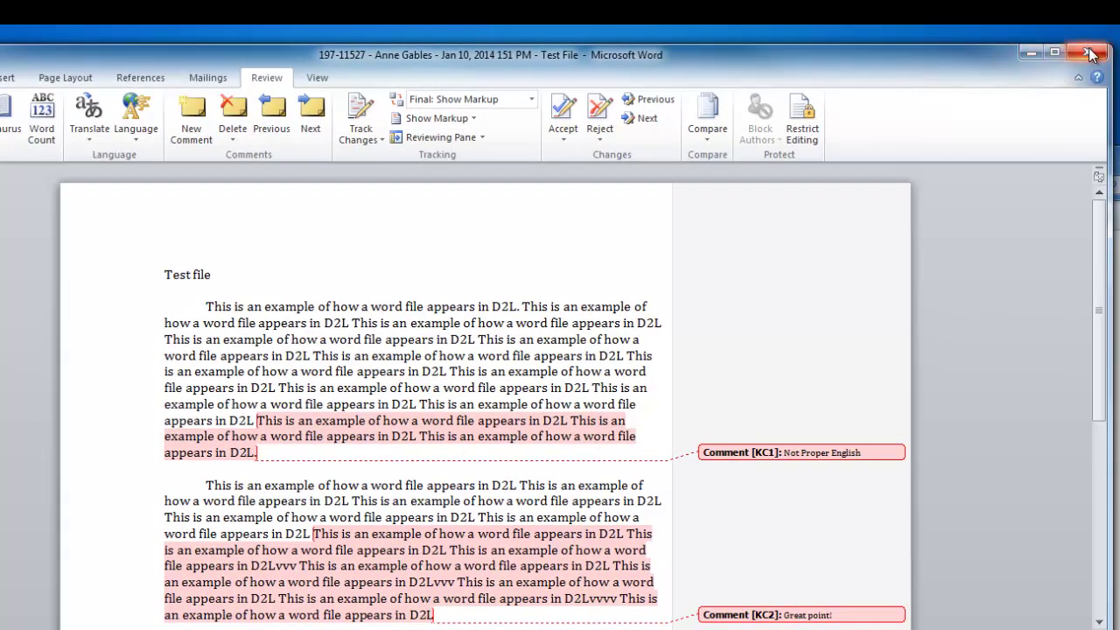
{"action": "left_click", "coordinate": [1090, 54]}
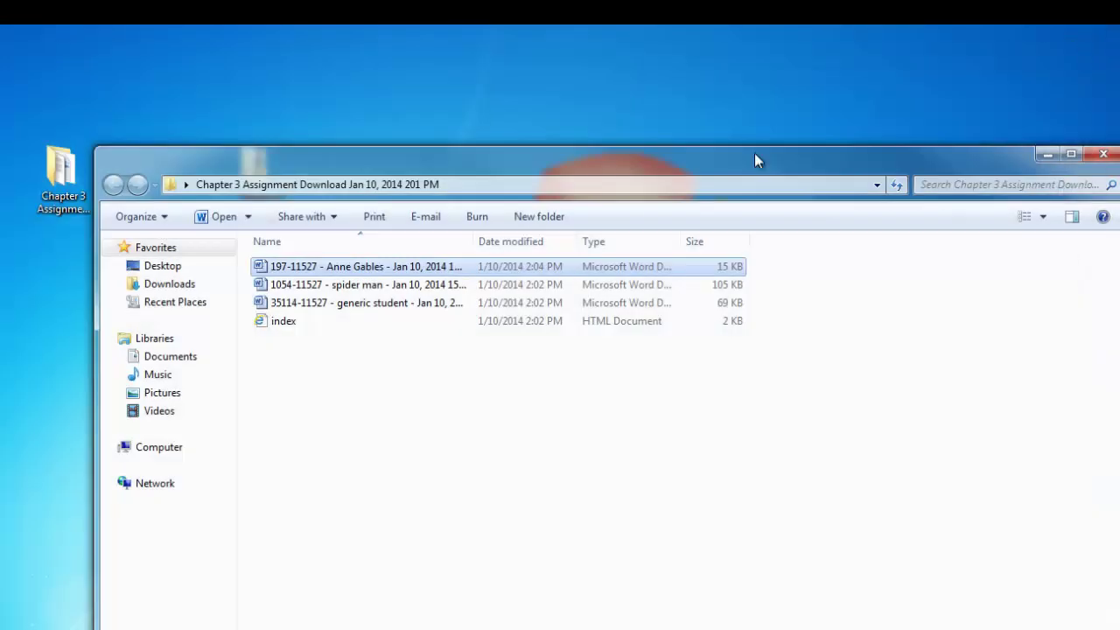
Step: Open the second submission and add a 'Great work!' comment to two lines of paragraph one
{"action": "left_click", "coordinate": [377, 287]}
{"action": "double_click", "coordinate": [377, 287]}
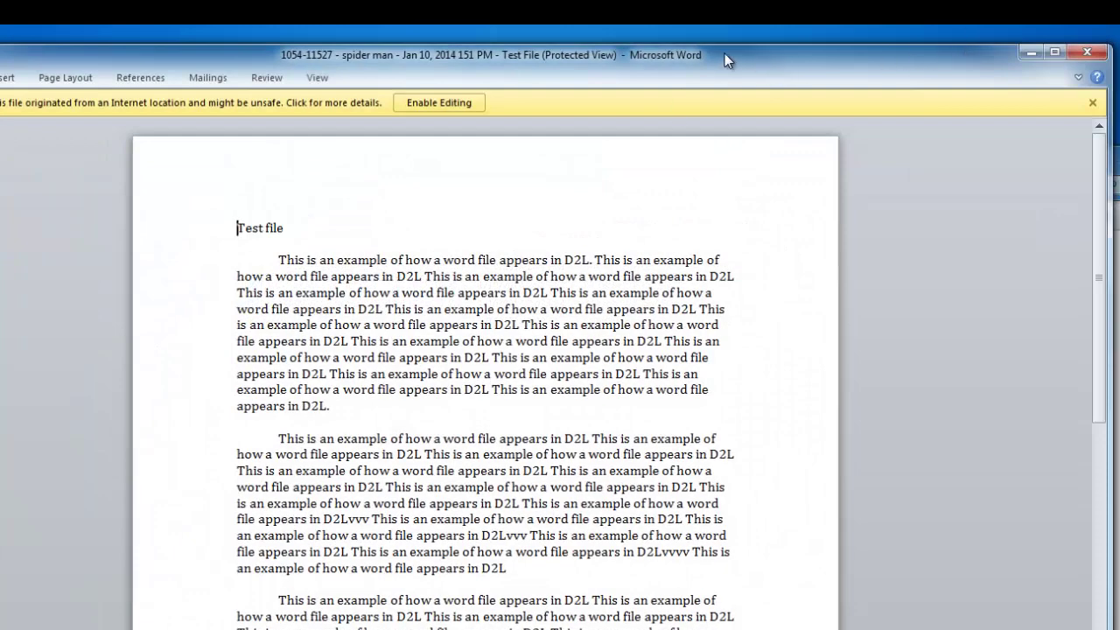
{"action": "left_click", "coordinate": [439, 102]}
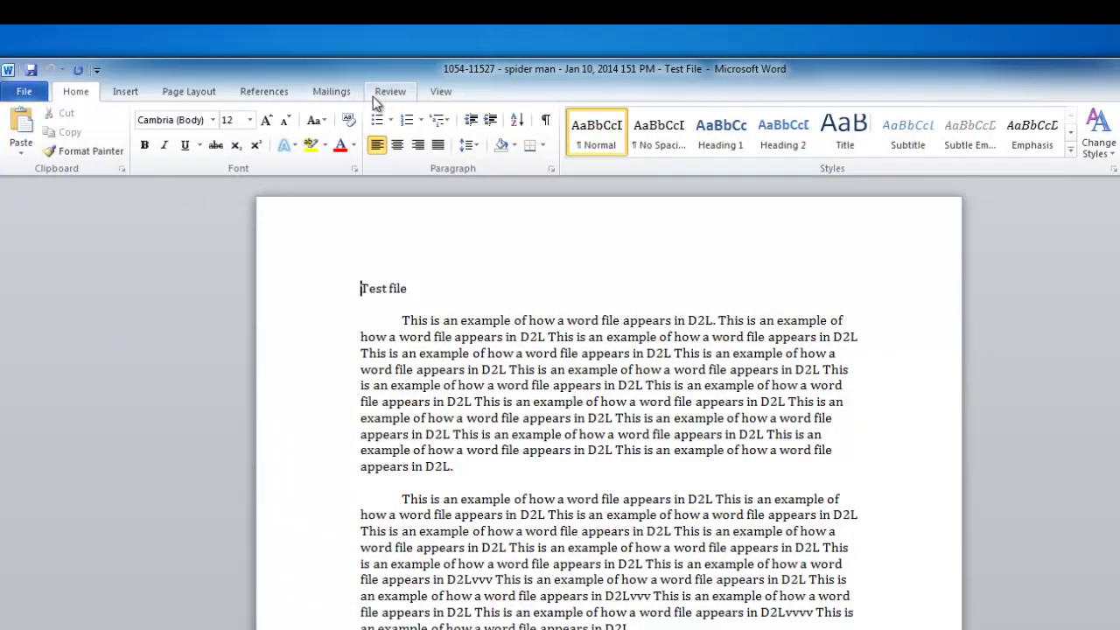
{"action": "left_click", "coordinate": [388, 92]}
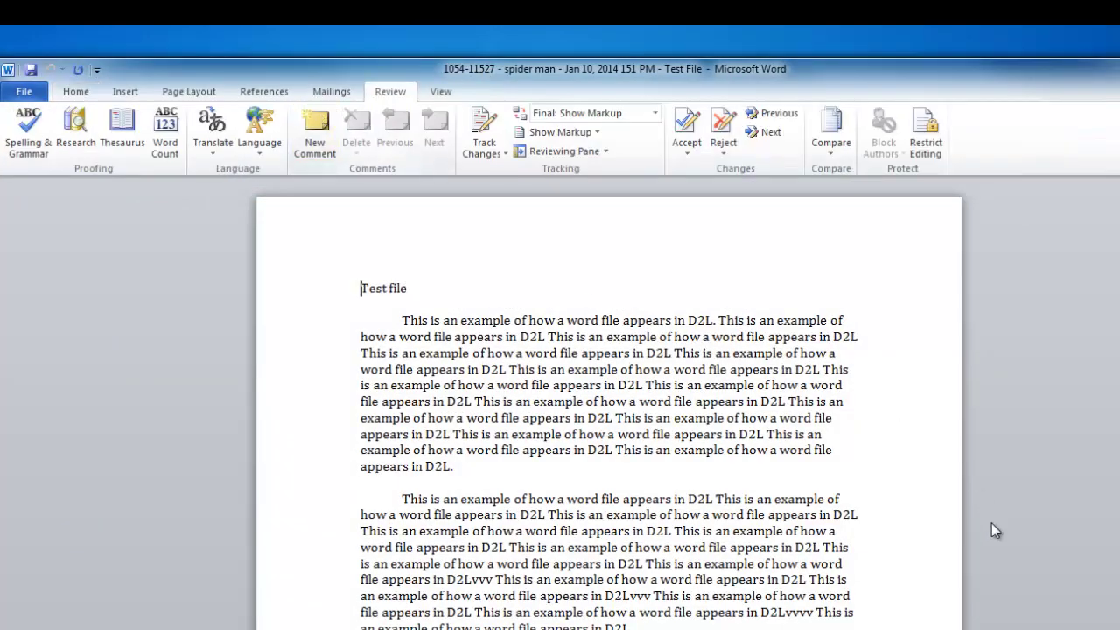
{"action": "mouse_move", "coordinate": [728, 452]}
{"action": "left_mouse_down"}
{"action": "mouse_move", "coordinate": [757, 440]}
{"action": "mouse_move", "coordinate": [742, 435]}
{"action": "left_mouse_up"}
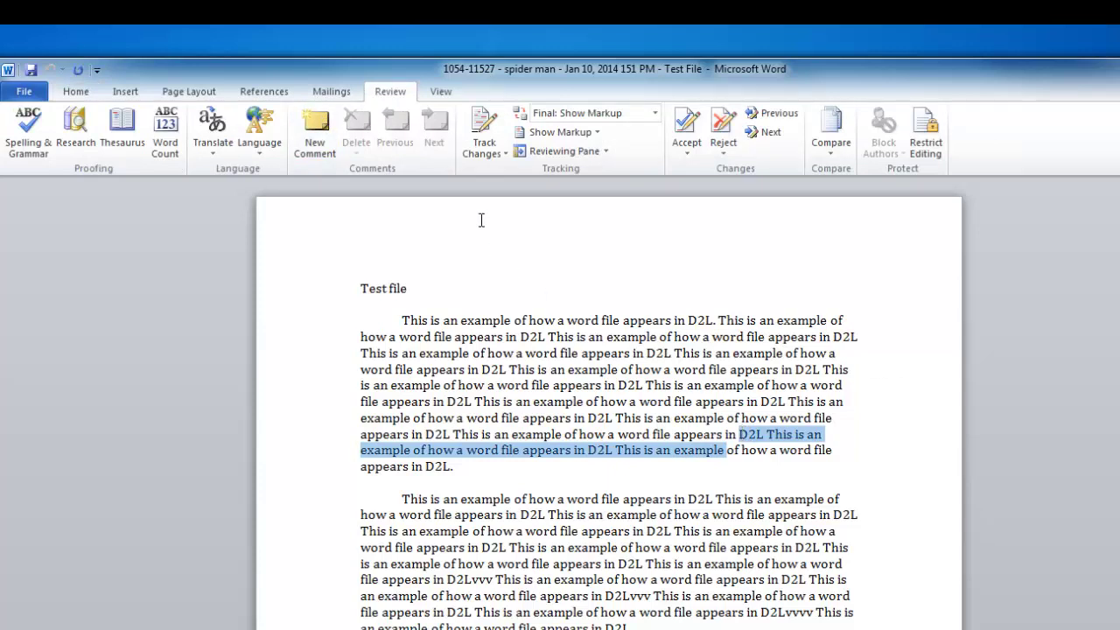
{"action": "left_click", "coordinate": [315, 129]}
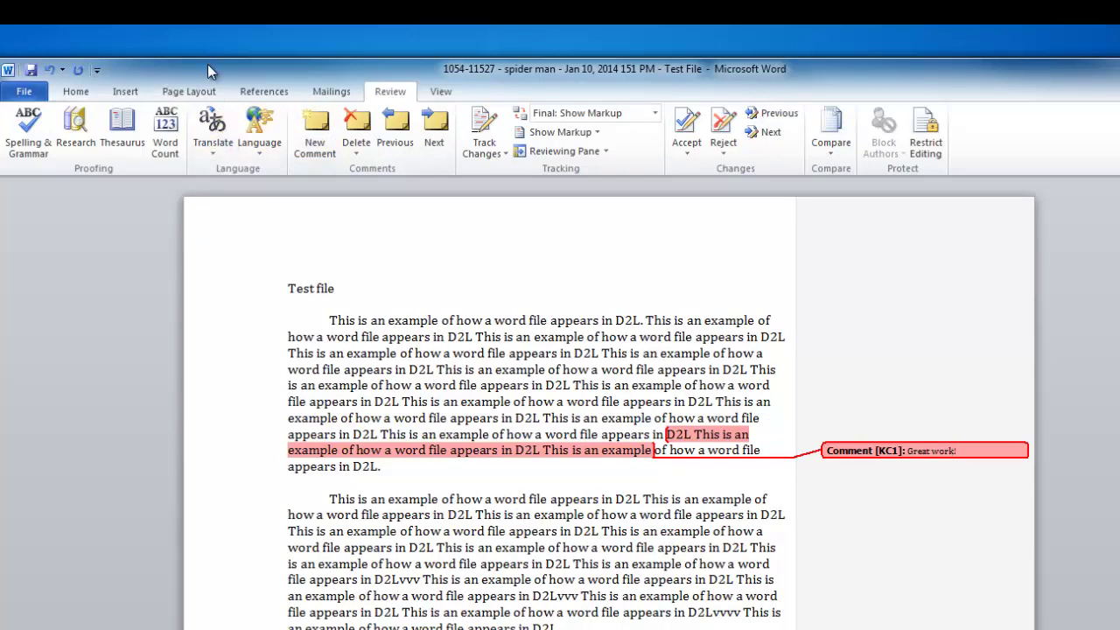
Step: Save the second commented submission and close Word
{"action": "left_click", "coordinate": [24, 91]}
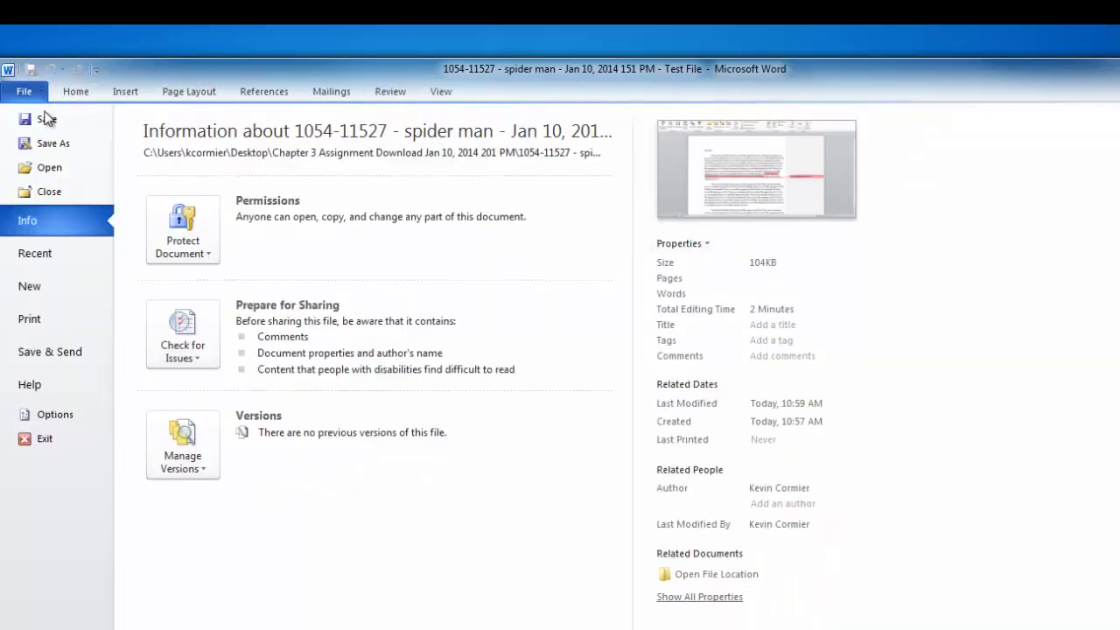
{"action": "left_click", "coordinate": [45, 119]}
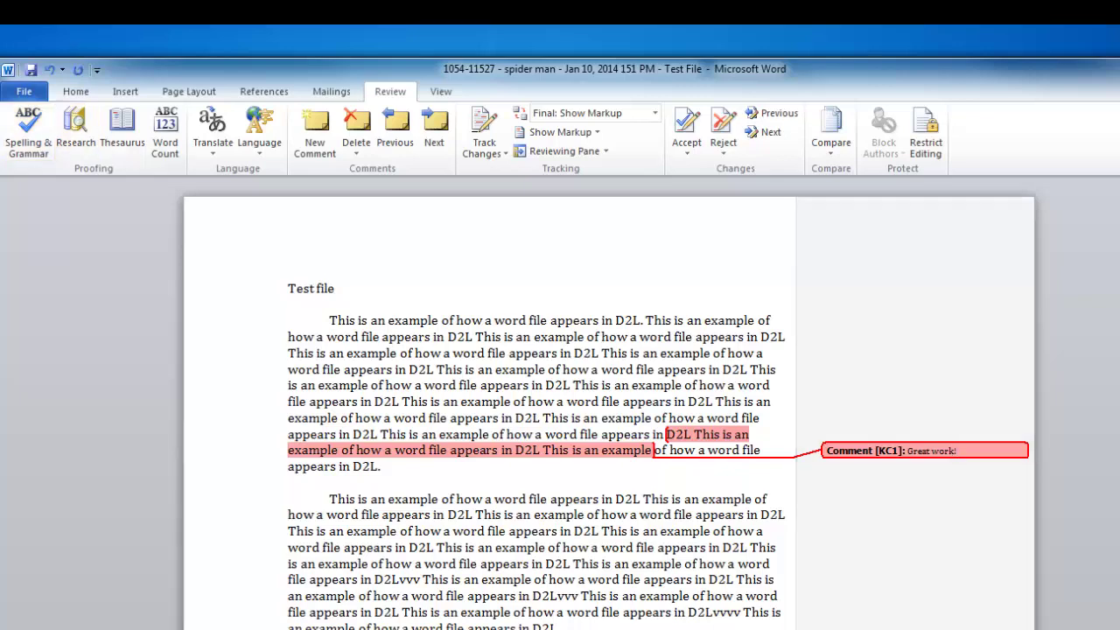
{"action": "left_click", "coordinate": [1095, 68]}
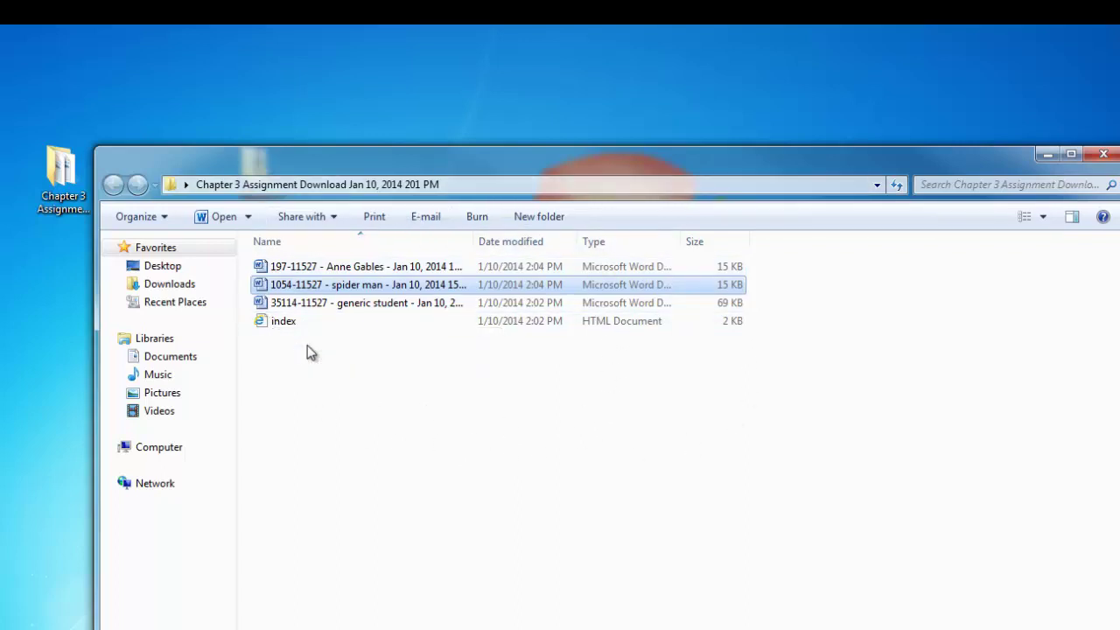
Step: Compress the Chapter 3 Assignment Download folder into a new zipped folder via Send to
{"action": "left_click", "coordinate": [1103, 156]}
{"action": "left_click", "coordinate": [63, 171]}
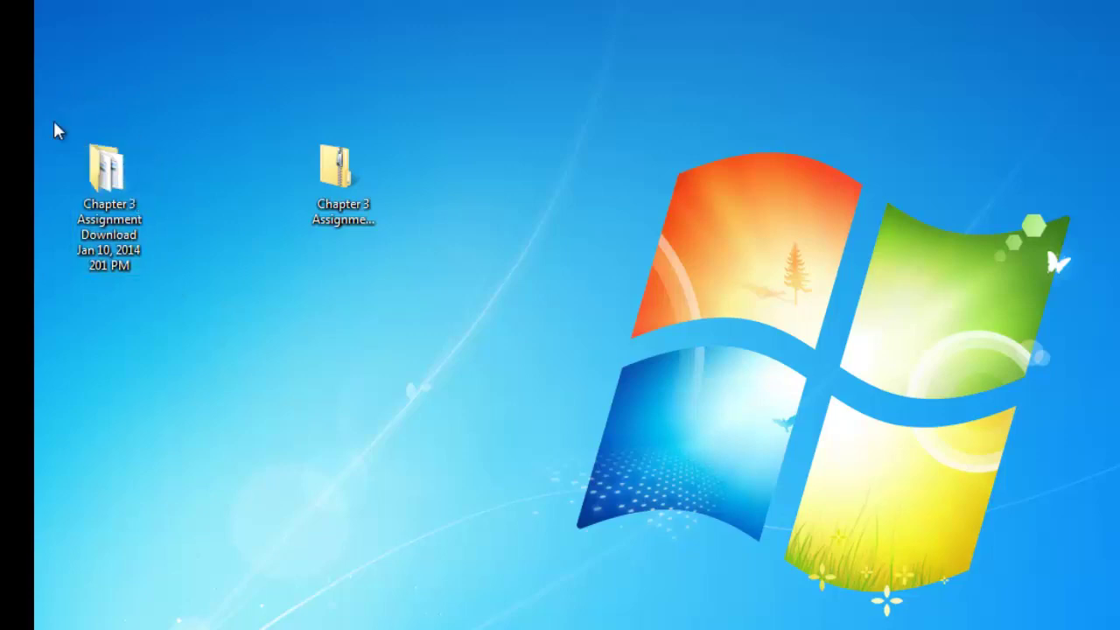
{"action": "mouse_move", "coordinate": [95, 173]}
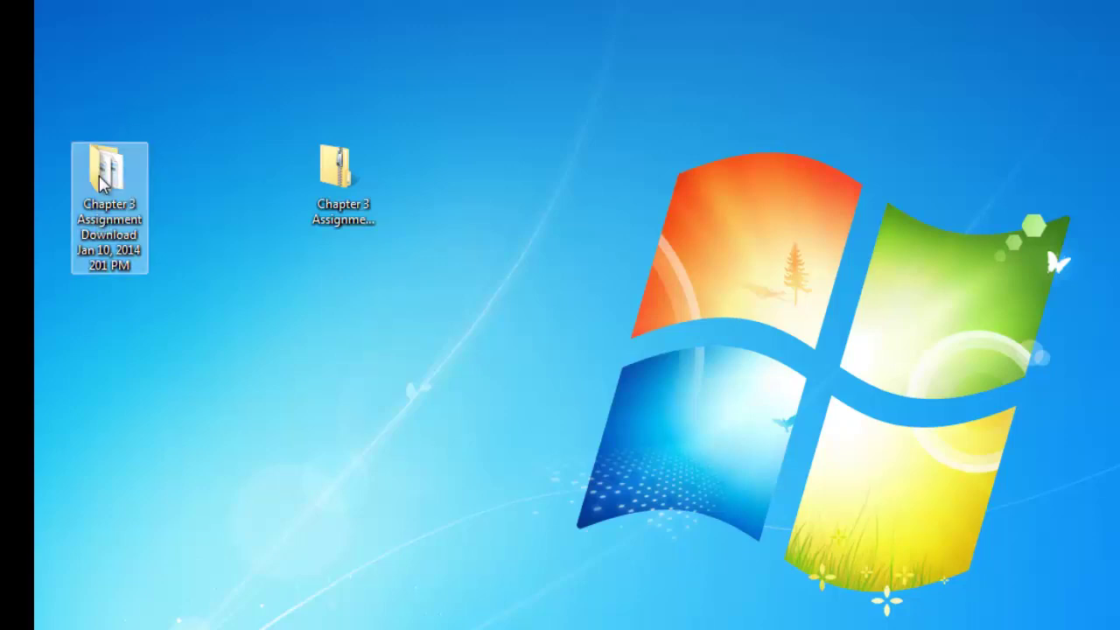
{"action": "right_click", "coordinate": [102, 182]}
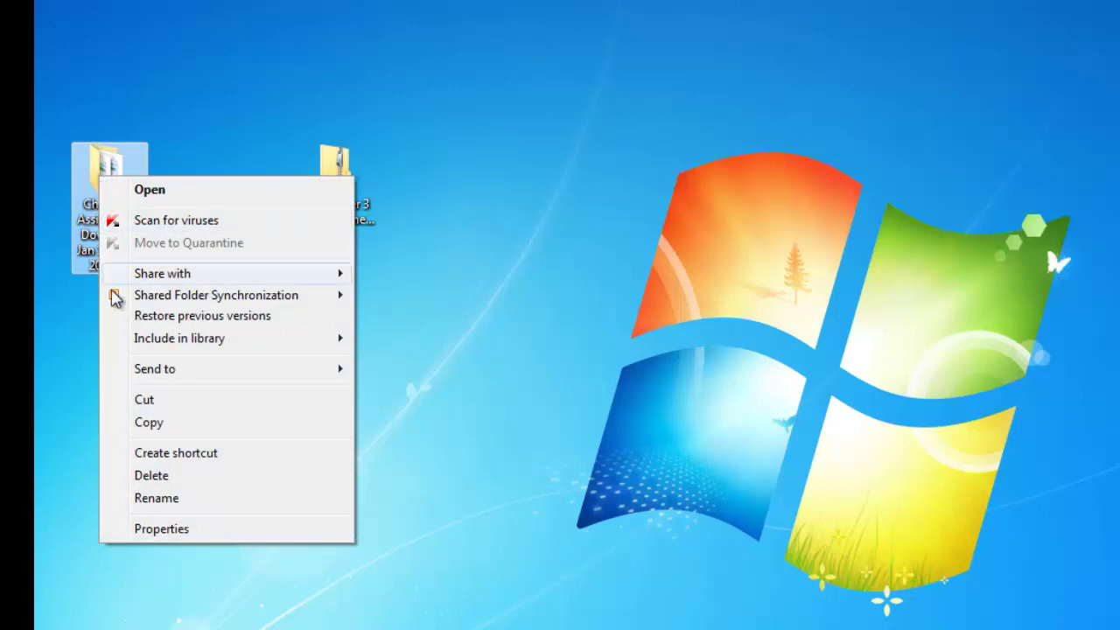
{"action": "mouse_move", "coordinate": [143, 372]}
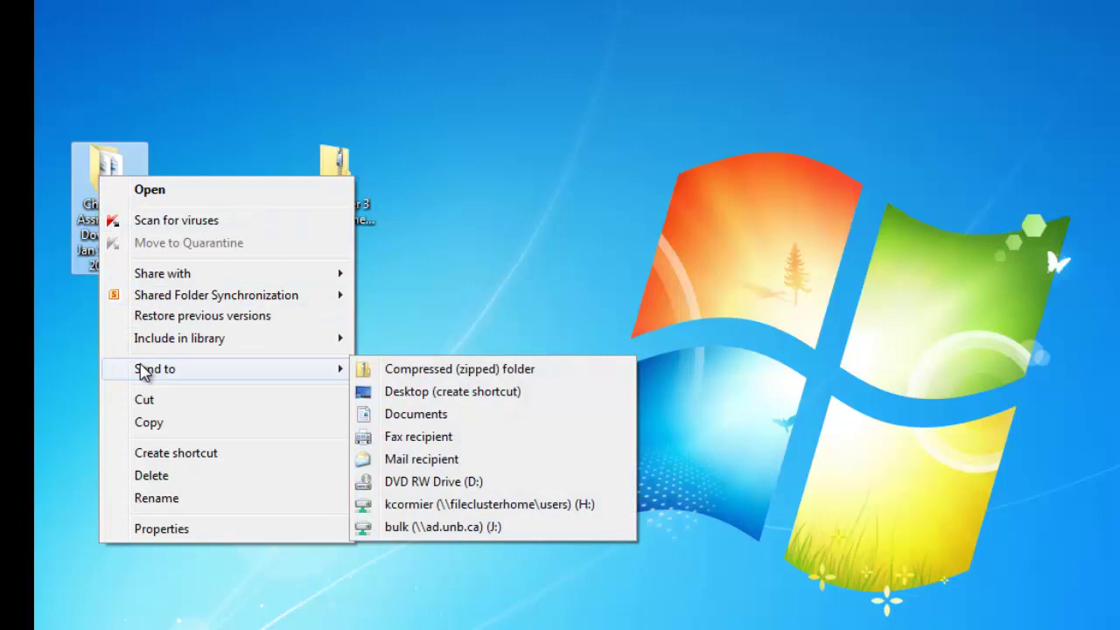
{"action": "left_click", "coordinate": [388, 371]}
{"action": "left_click_drag", "start_coordinate": [51, 31], "coordinate": [334, 332]}
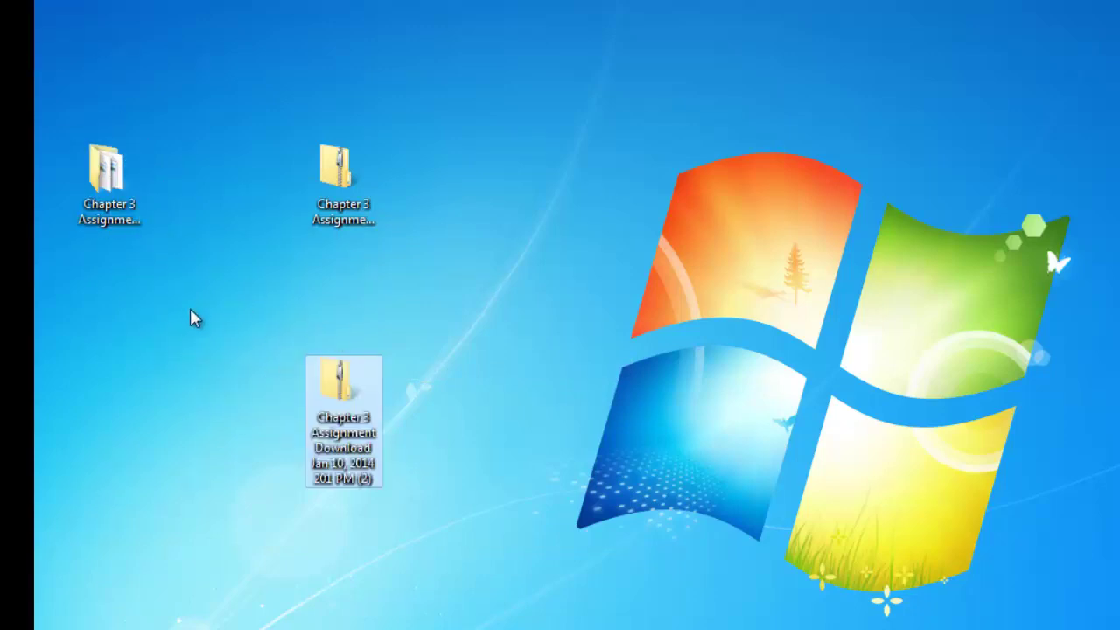
{"action": "left_click", "coordinate": [263, 354]}
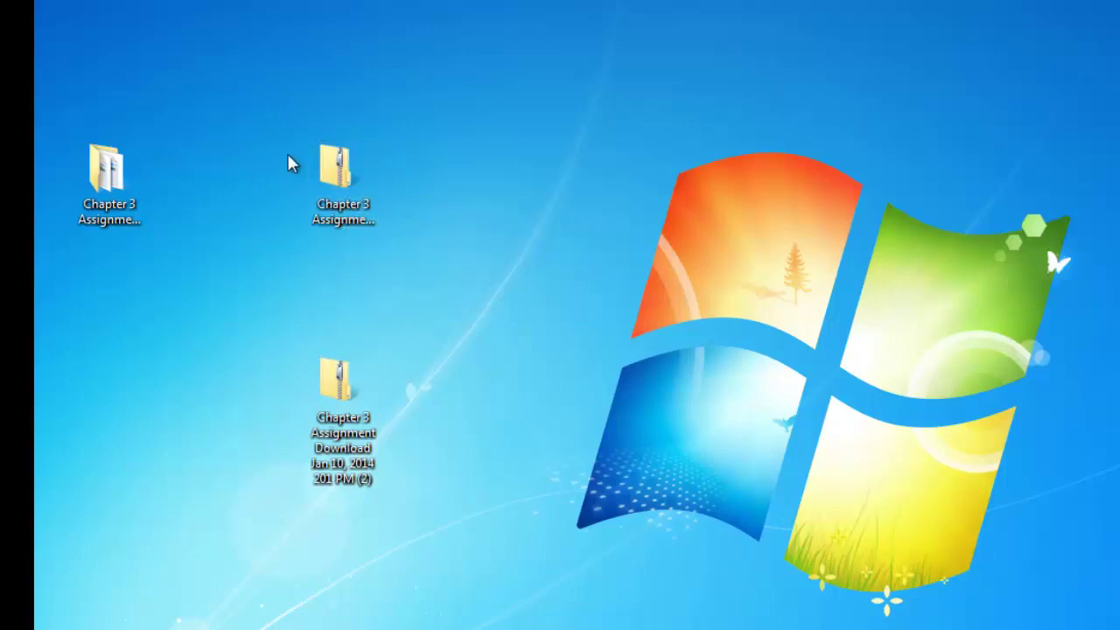
Step: Remove the original zip from the desktop and select the new '(2)' zip
{"action": "left_click", "coordinate": [335, 168]}
{"action": "left_click_drag", "start_coordinate": [336, 169], "coordinate": [26, 123]}
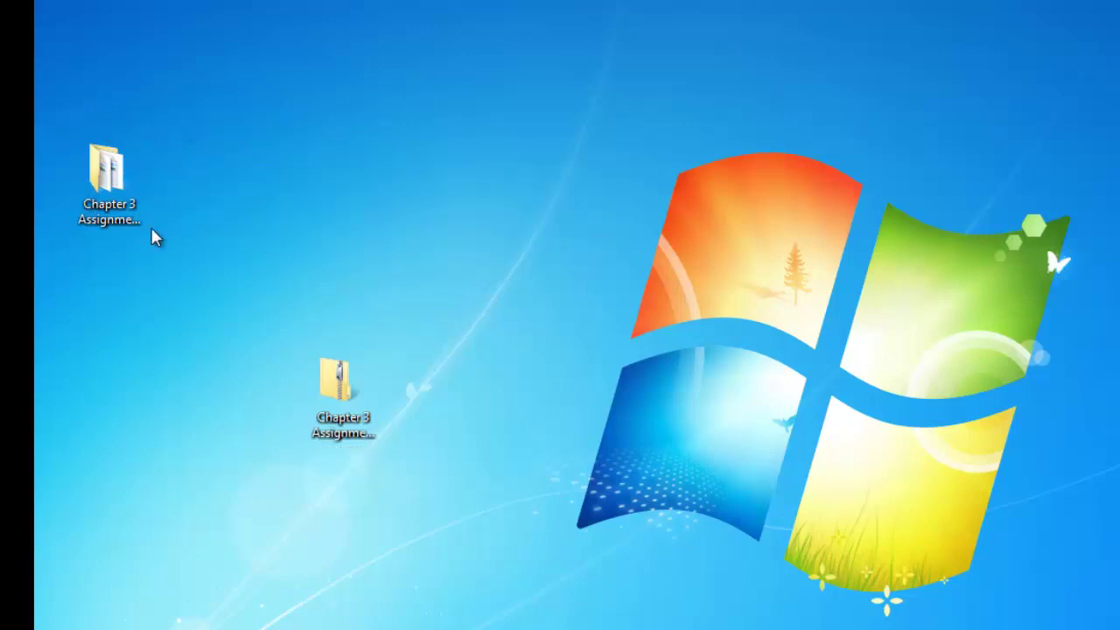
{"action": "left_click", "coordinate": [349, 387]}
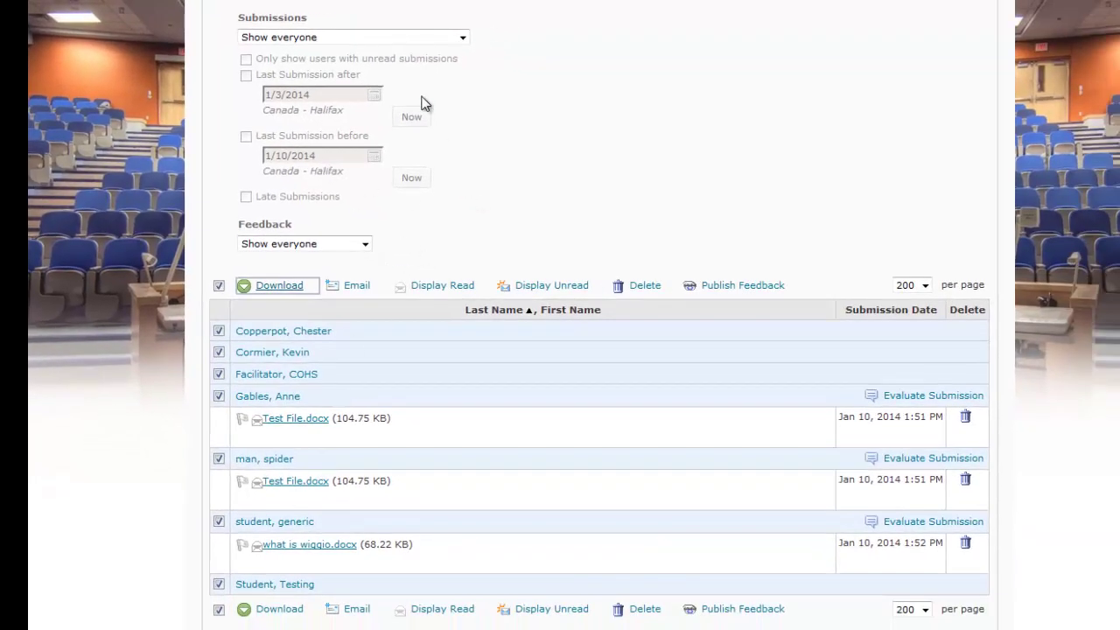
Step: Go to Dropbox > Chapter 3 Assignment and open the Add Feedback Files form
{"action": "scroll", "coordinate": [552, 163], "scroll_direction": "up", "scroll_amount": 4}
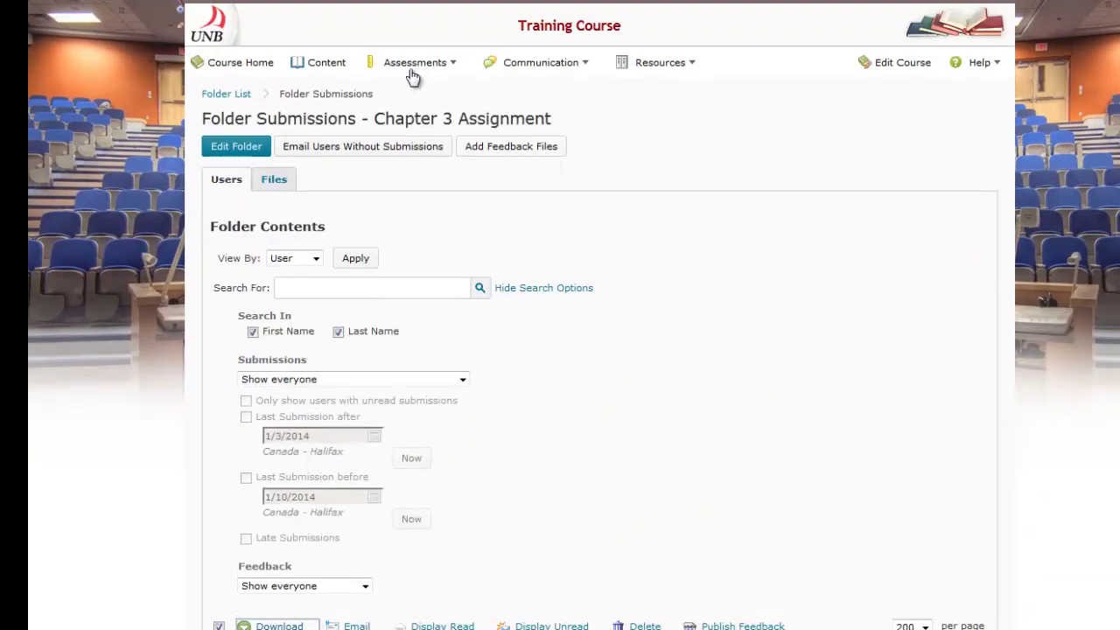
{"action": "left_click", "coordinate": [413, 65]}
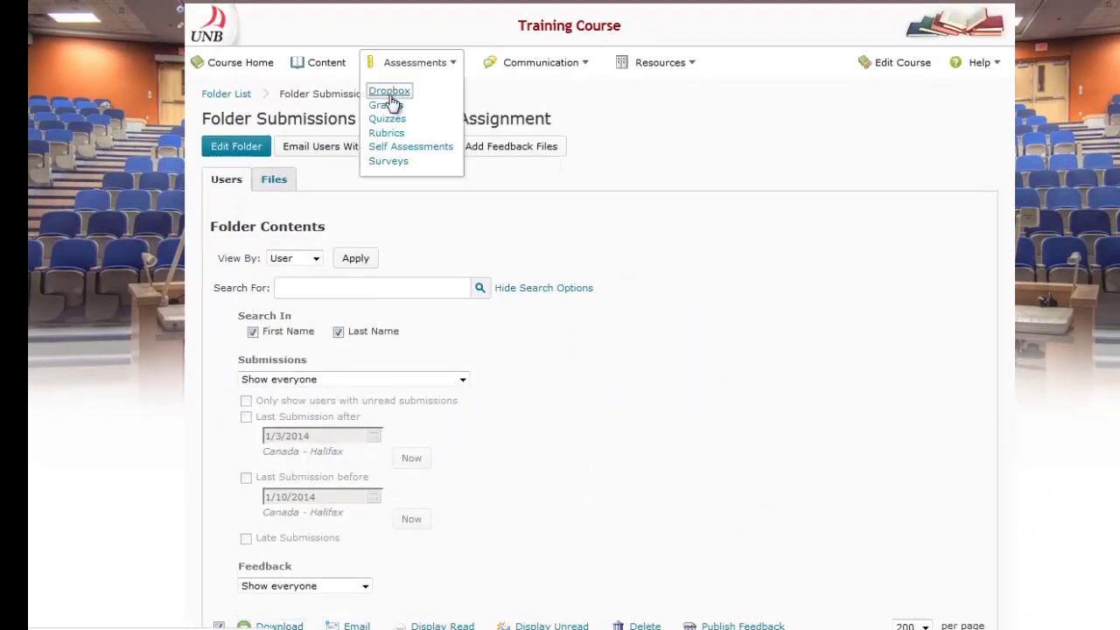
{"action": "left_click", "coordinate": [392, 91]}
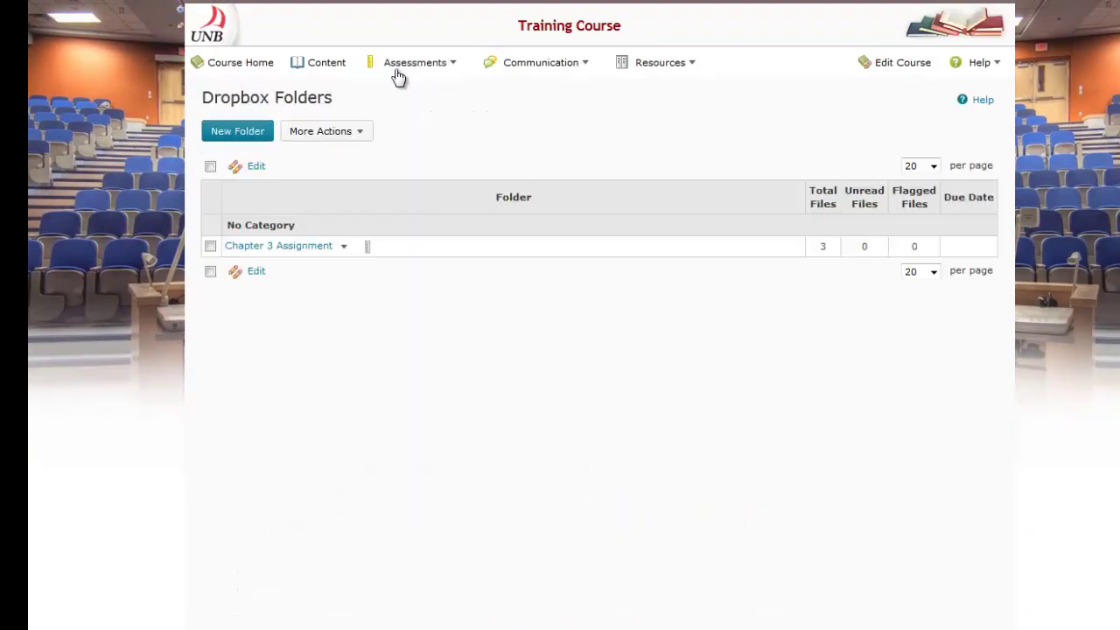
{"action": "left_click", "coordinate": [251, 248]}
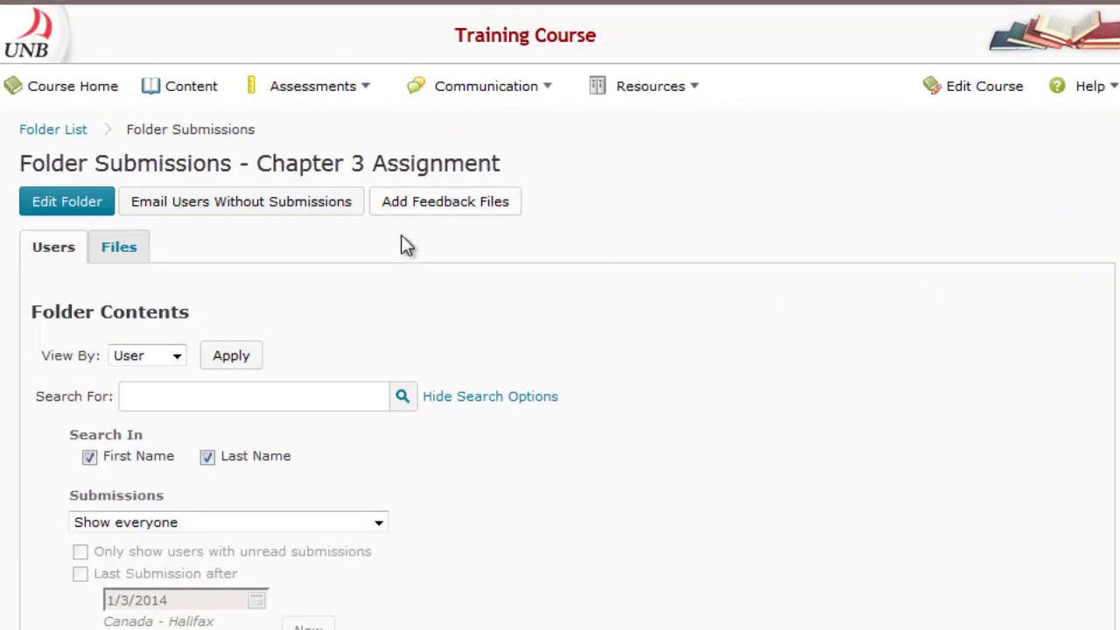
{"action": "left_click", "coordinate": [481, 209]}
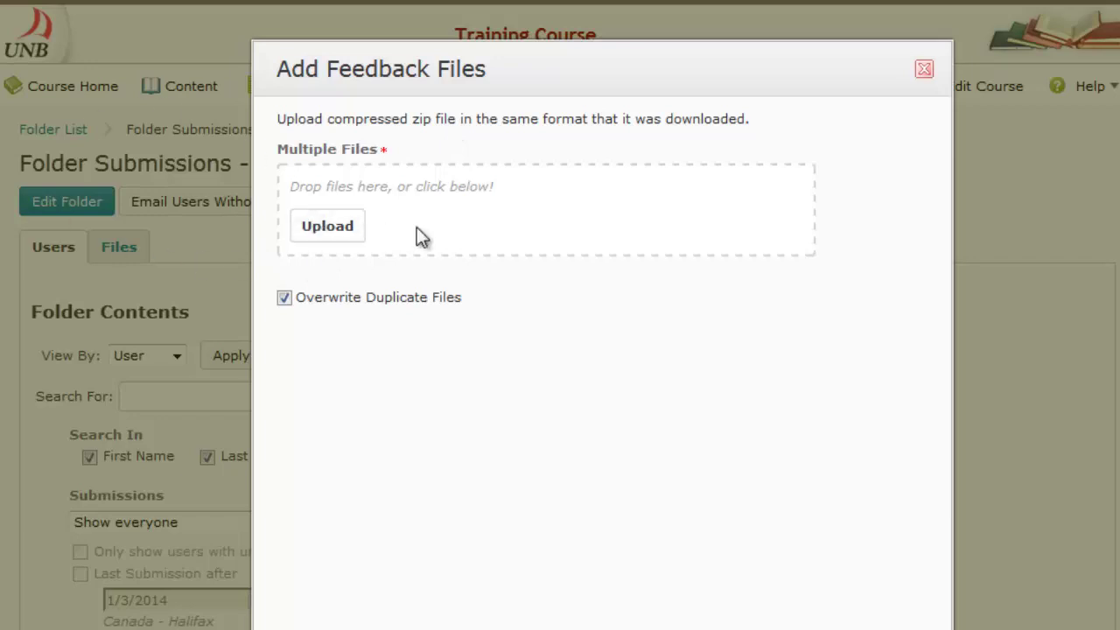
Step: Upload the Desktop zip Chapter 3 Assignment Download (2) and add it as feedback files
{"action": "left_click", "coordinate": [336, 238]}
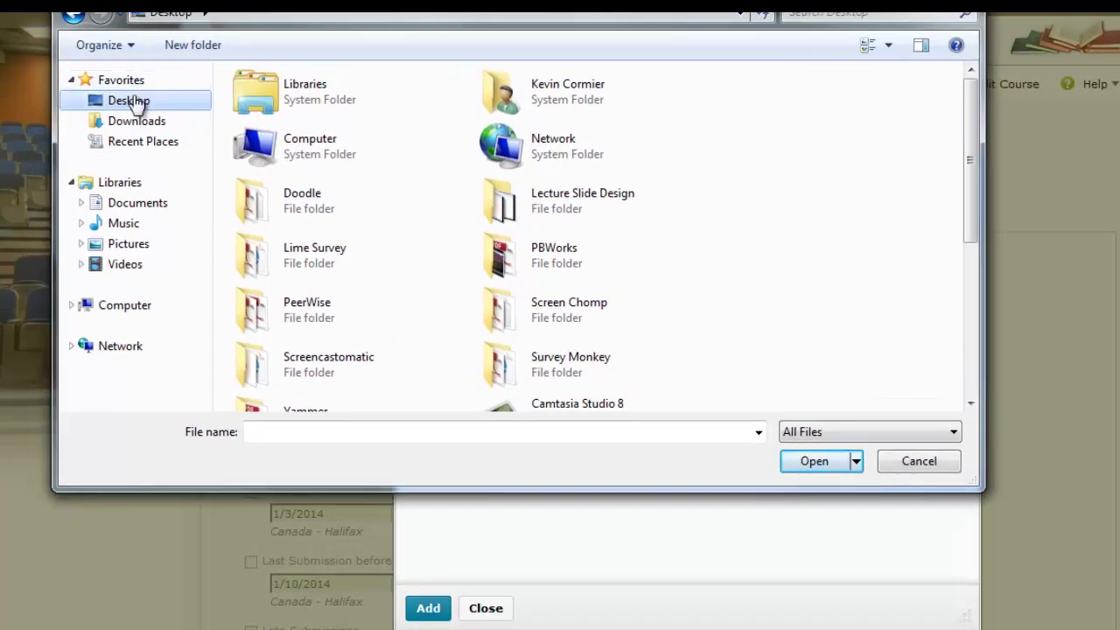
{"action": "left_click_drag", "start_coordinate": [970, 193], "coordinate": [968, 269]}
{"action": "left_click_drag", "start_coordinate": [969, 277], "coordinate": [968, 343]}
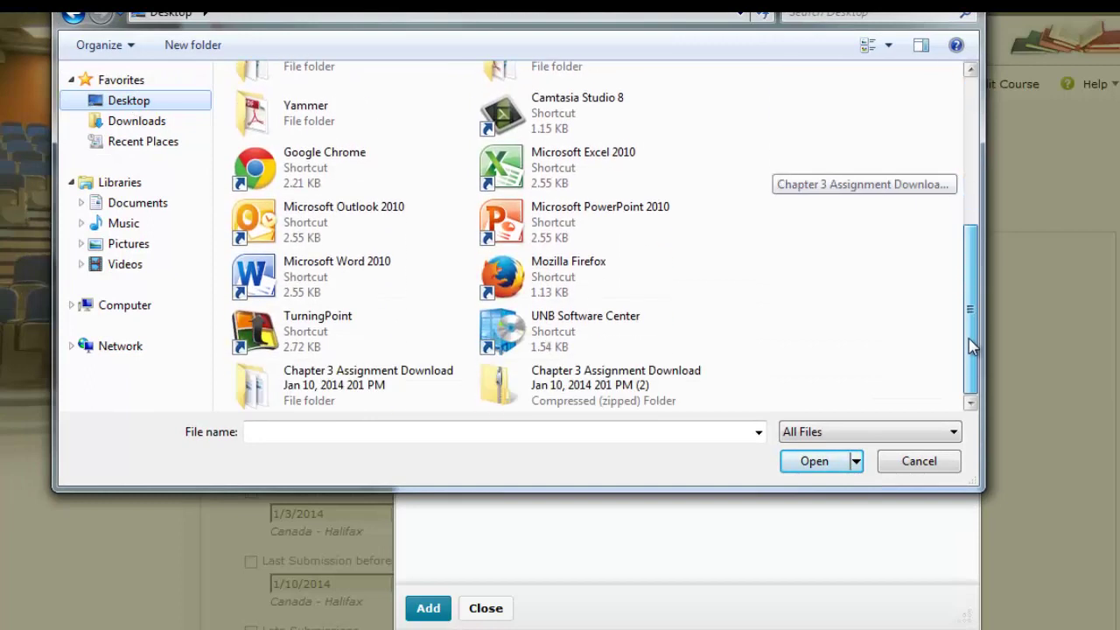
{"action": "left_click", "coordinate": [528, 383]}
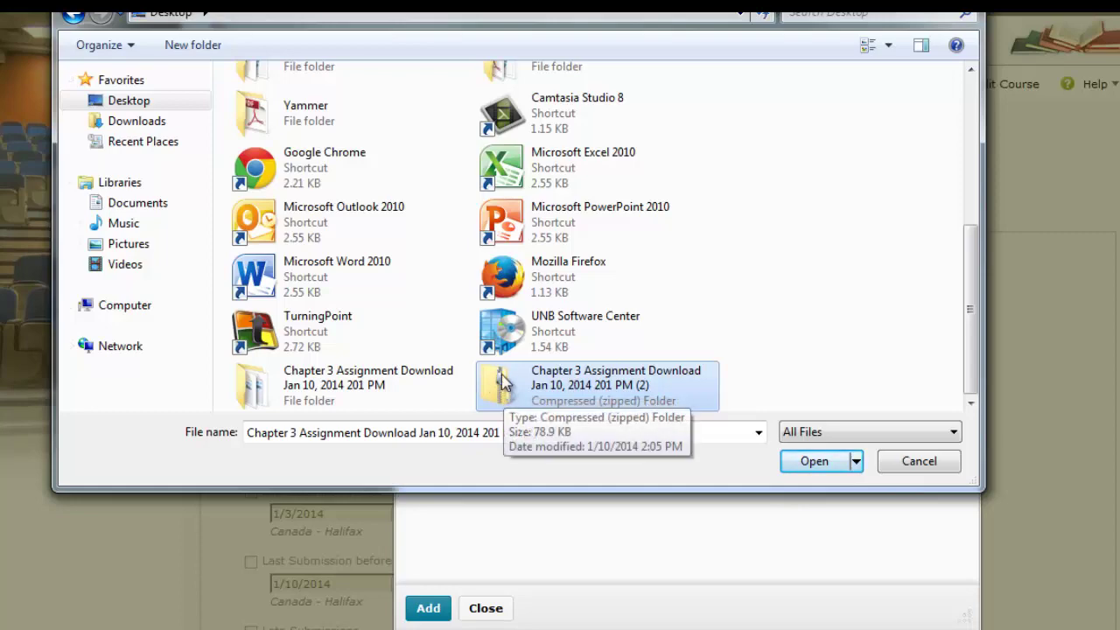
{"action": "left_click", "coordinate": [813, 466]}
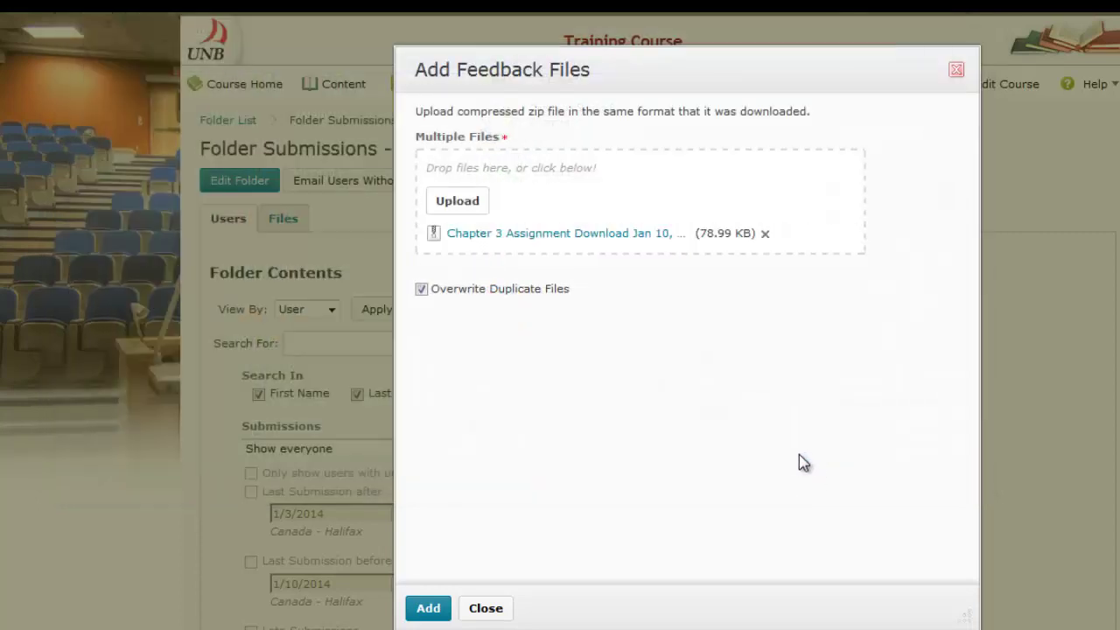
{"action": "left_click", "coordinate": [428, 608]}
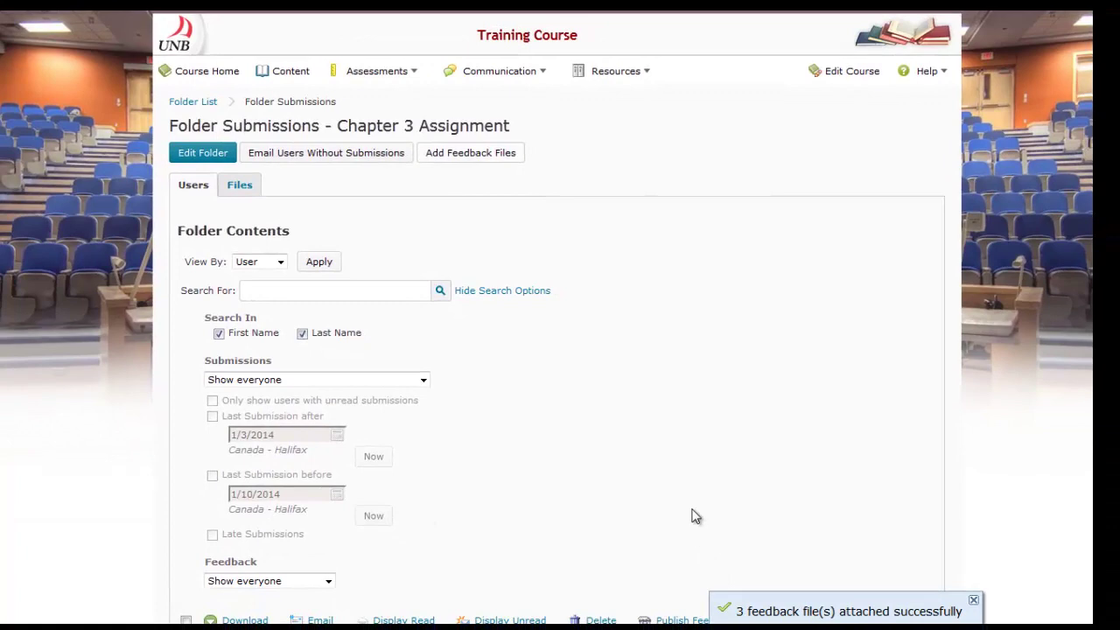
Step: Open the first student's Chapter 3 submission and enter a score of 18 out of 20
{"action": "scroll", "coordinate": [703, 443], "scroll_direction": "down", "scroll_amount": 4}
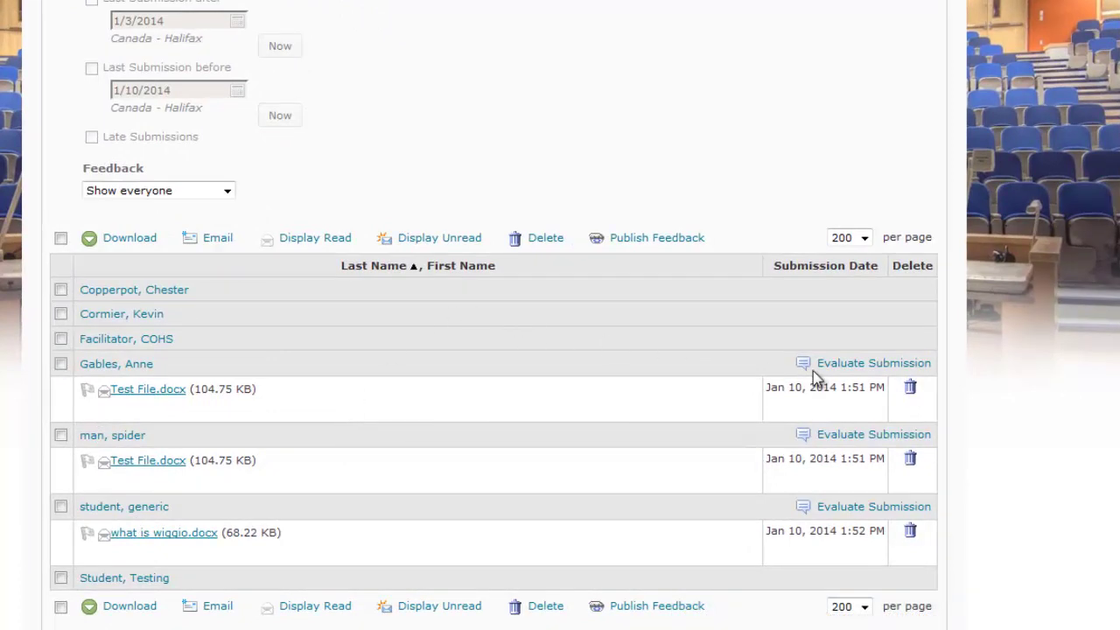
{"action": "left_click_drag", "start_coordinate": [775, 375], "coordinate": [933, 368]}
{"action": "left_click", "coordinate": [904, 372]}
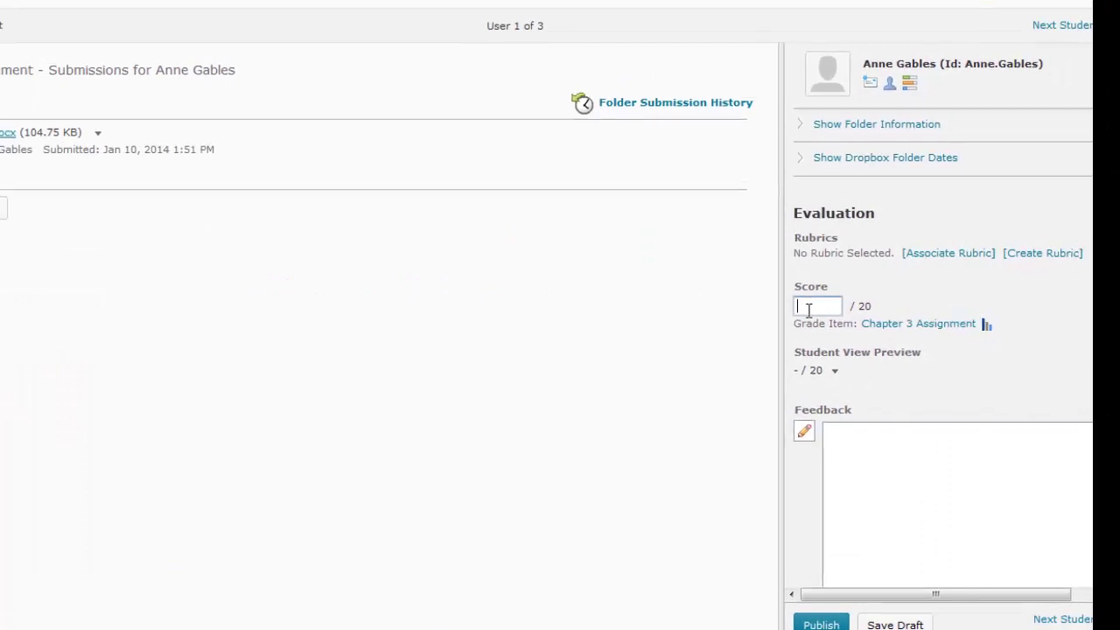
{"action": "left_click", "coordinate": [807, 313]}
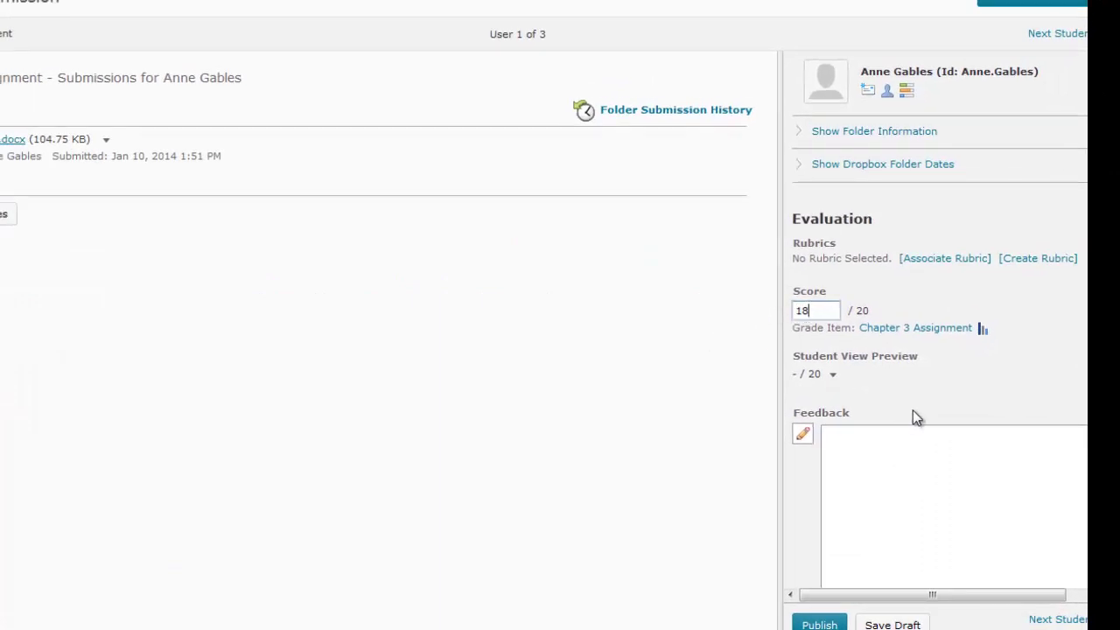
{"action": "left_click", "coordinate": [1003, 382]}
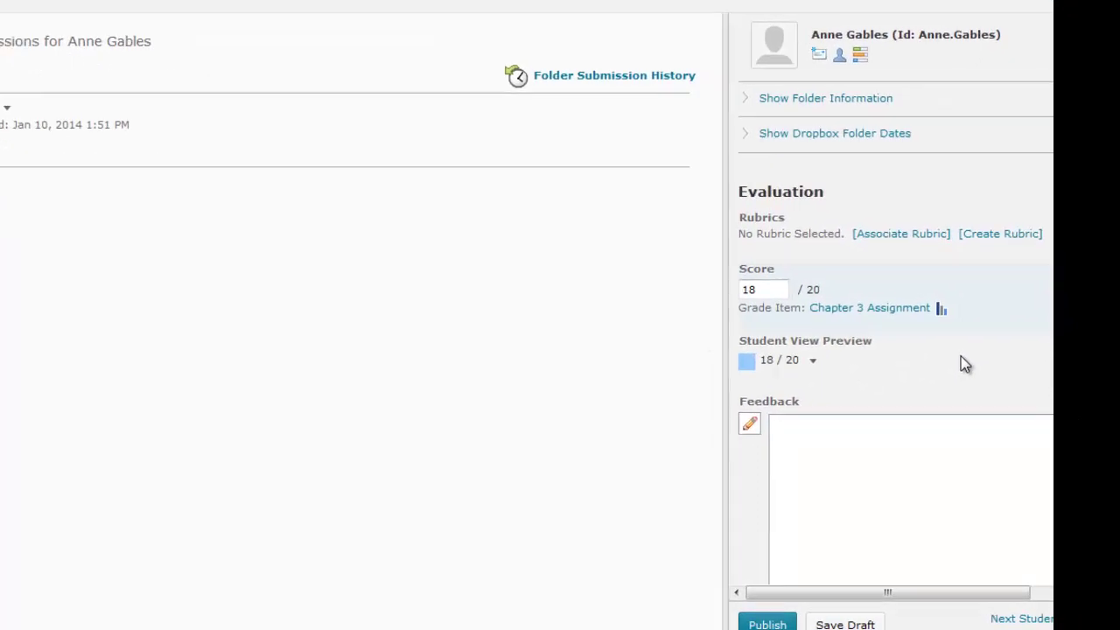
{"action": "scroll", "coordinate": [1002, 382], "scroll_direction": "down", "scroll_amount": 2}
Step: Write a short praise comment in Feedback and publish the evaluation
{"action": "left_click", "coordinate": [877, 372]}
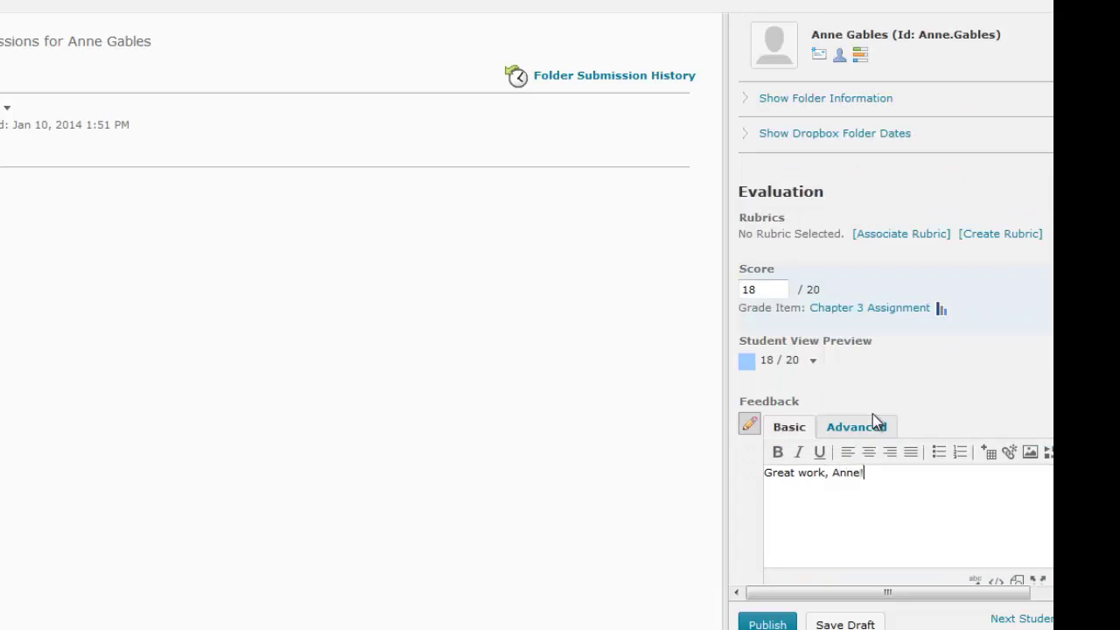
{"action": "scroll", "coordinate": [864, 501], "scroll_direction": "down", "scroll_amount": 2}
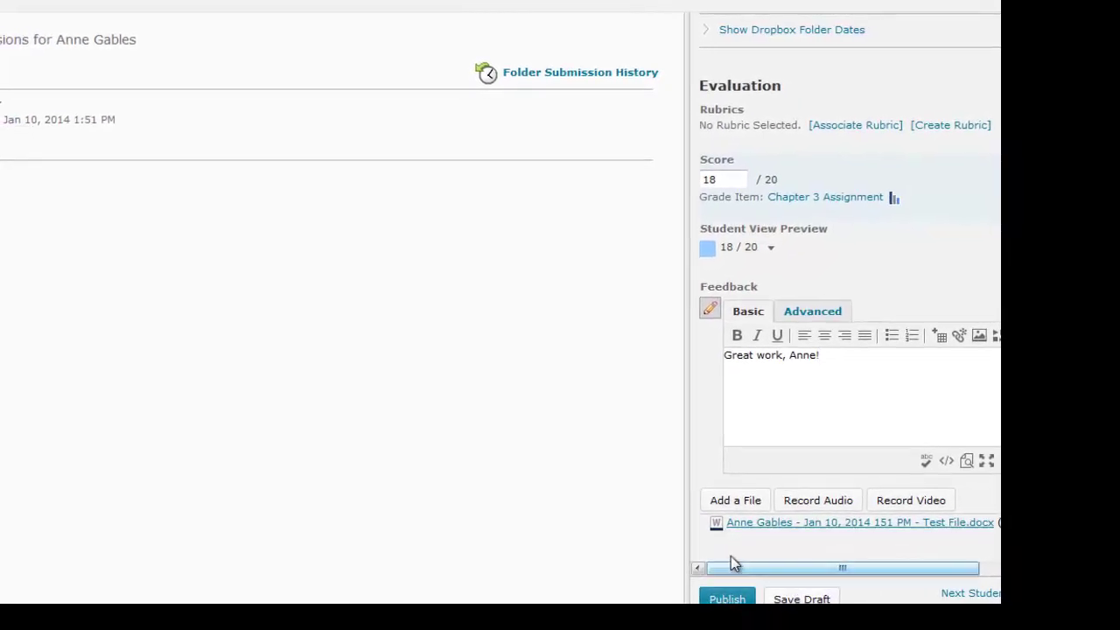
{"action": "left_click", "coordinate": [720, 599]}
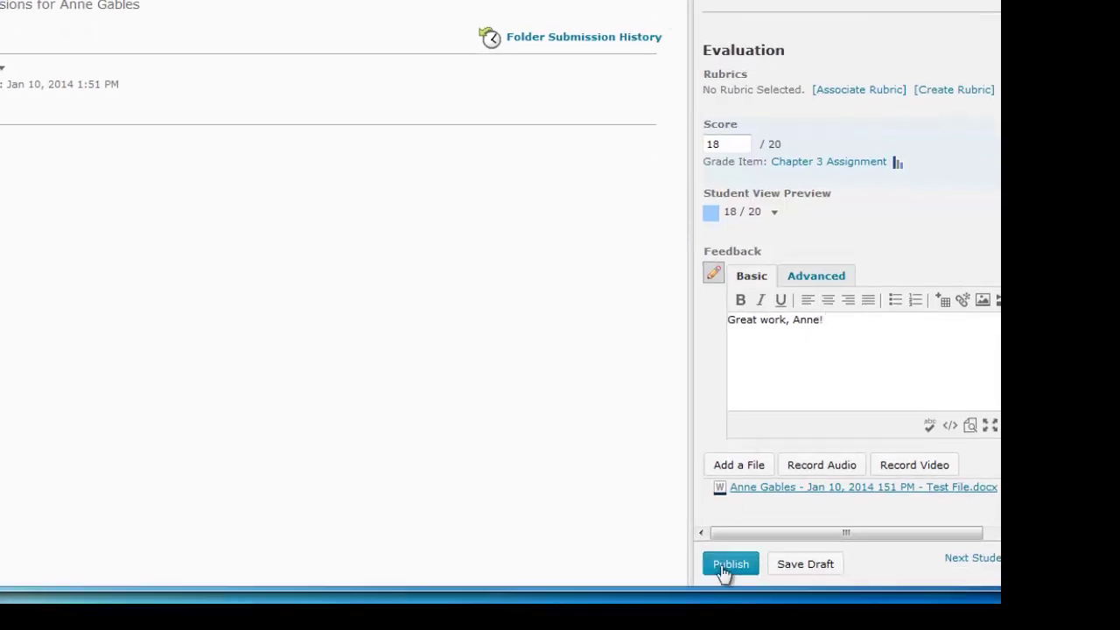
{"action": "left_click", "coordinate": [724, 569]}
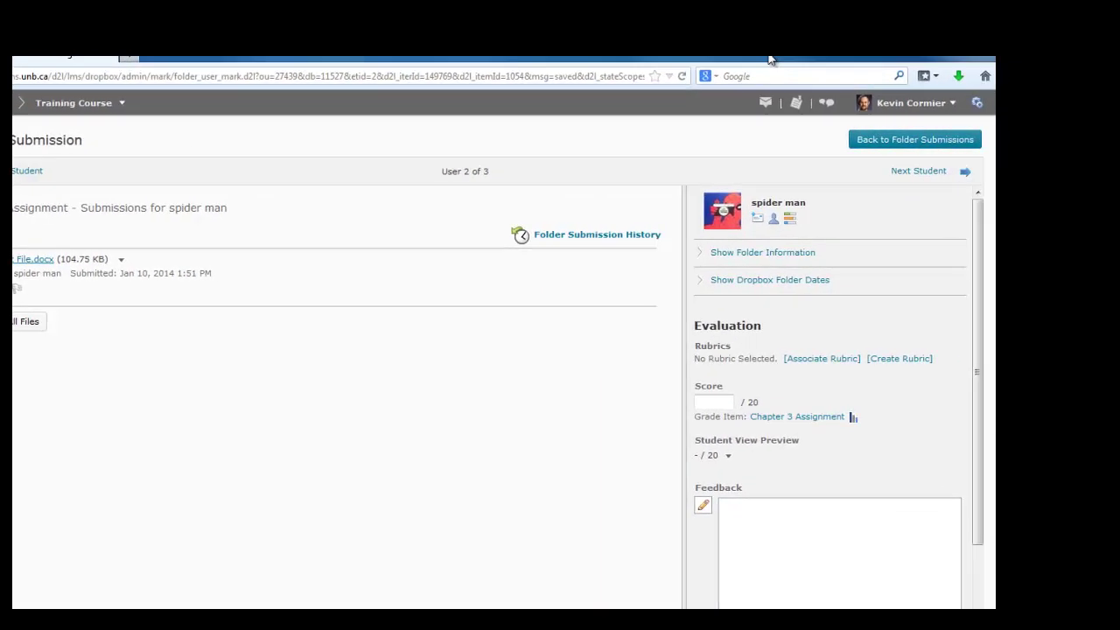
Step: Go back to the Chapter 3 Assignment folder submissions list
{"action": "left_click", "coordinate": [919, 140]}
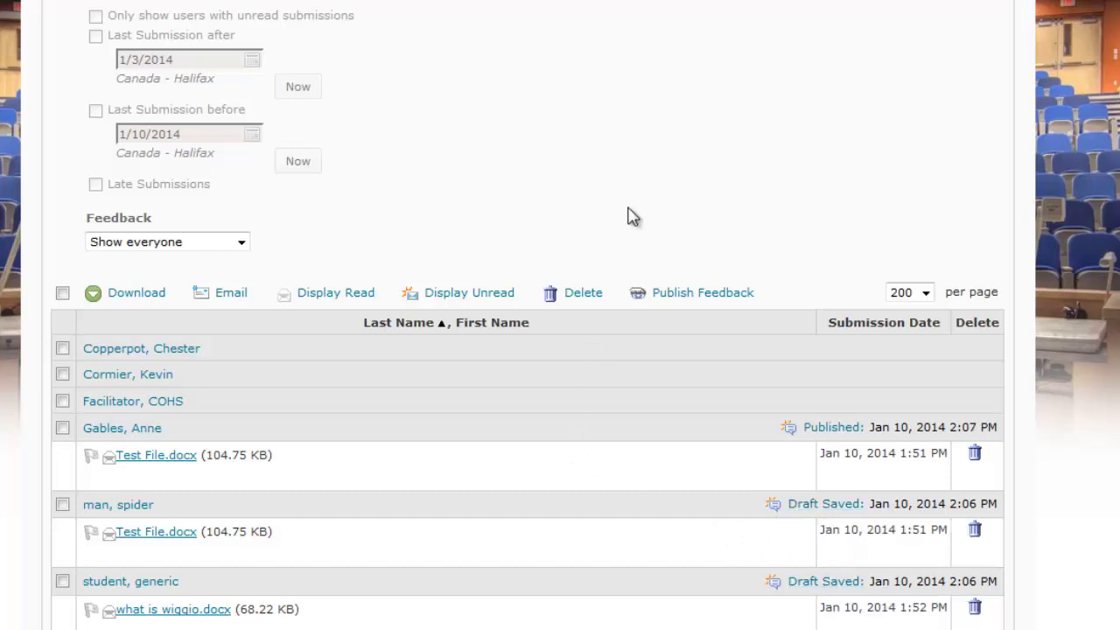
Step: Impersonate the graded student from the Communication > Classlist page
{"action": "scroll", "coordinate": [634, 217], "scroll_direction": "up", "scroll_amount": 5}
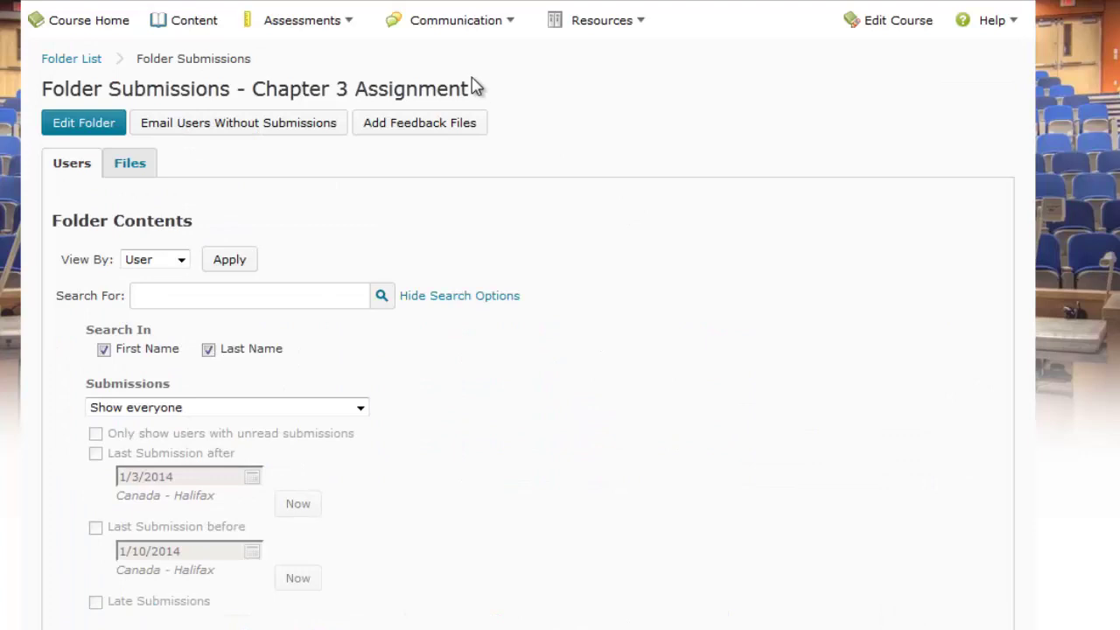
{"action": "left_click", "coordinate": [454, 30]}
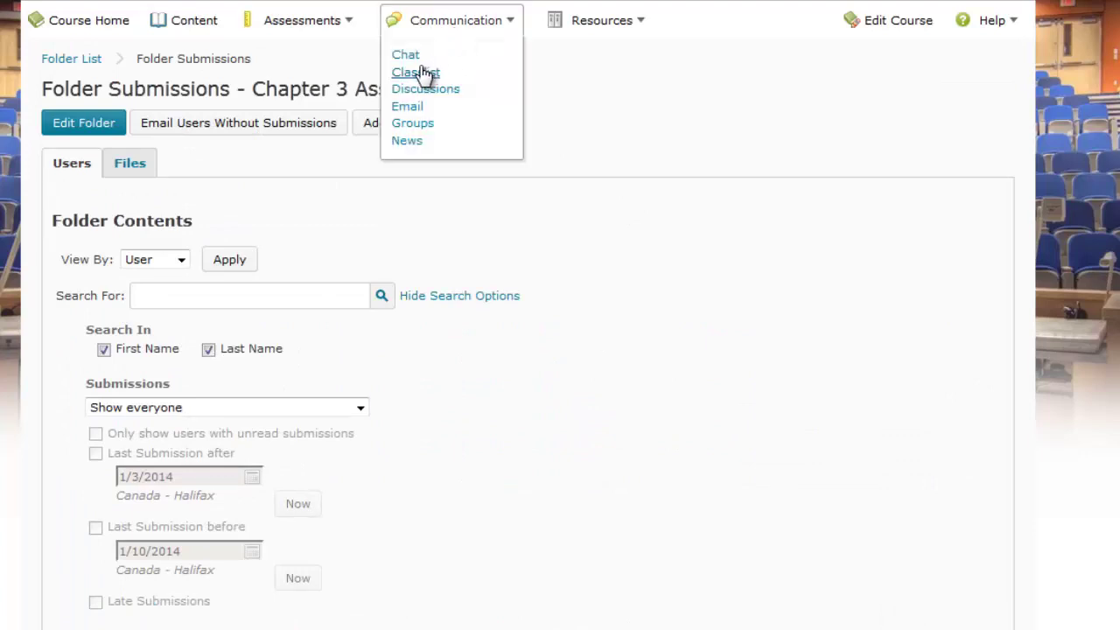
{"action": "left_click", "coordinate": [420, 73]}
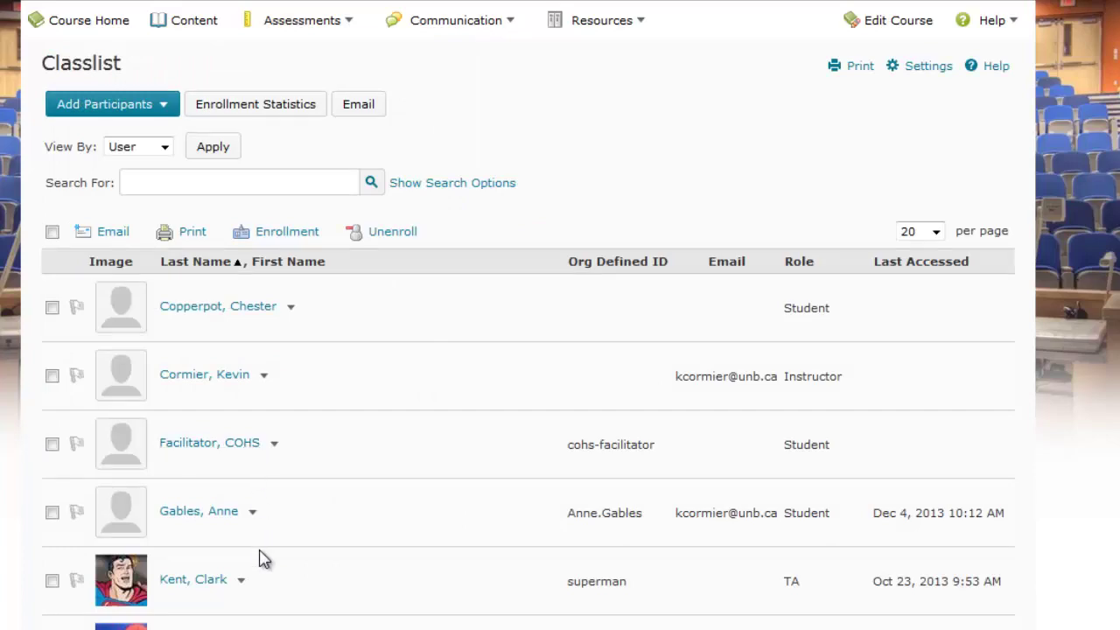
{"action": "left_click", "coordinate": [252, 512]}
{"action": "left_click", "coordinate": [287, 378]}
{"action": "left_click", "coordinate": [368, 133]}
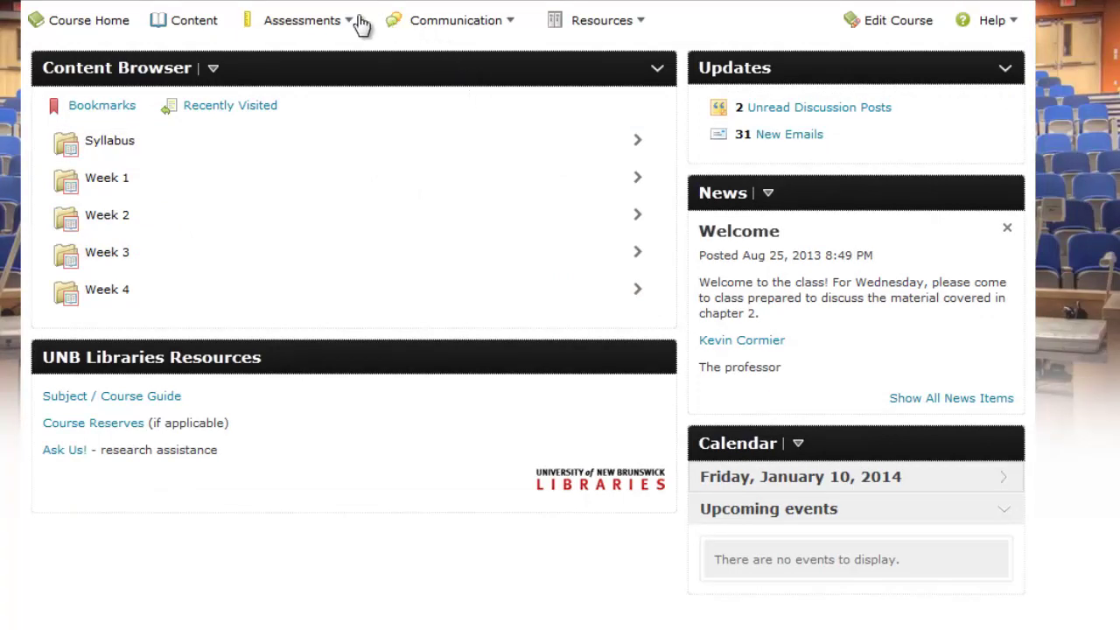
Step: In Assessments > Dropbox, open the Chapter 3 Assignment and check the 18 / 20 score
{"action": "left_click", "coordinate": [315, 26]}
{"action": "left_click", "coordinate": [287, 55]}
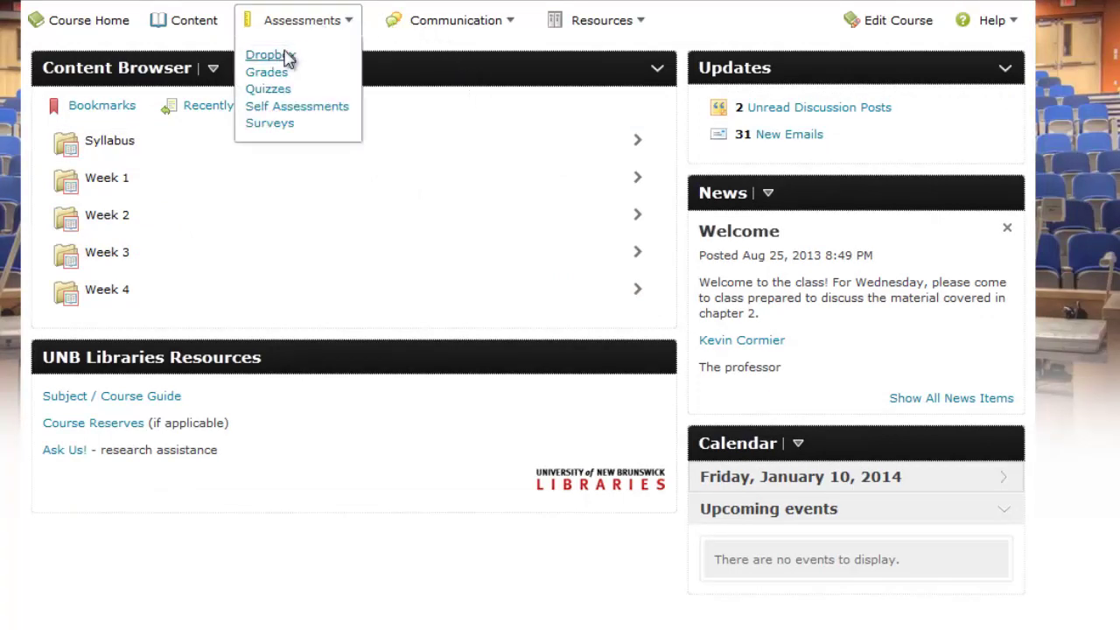
{"action": "left_click", "coordinate": [127, 238]}
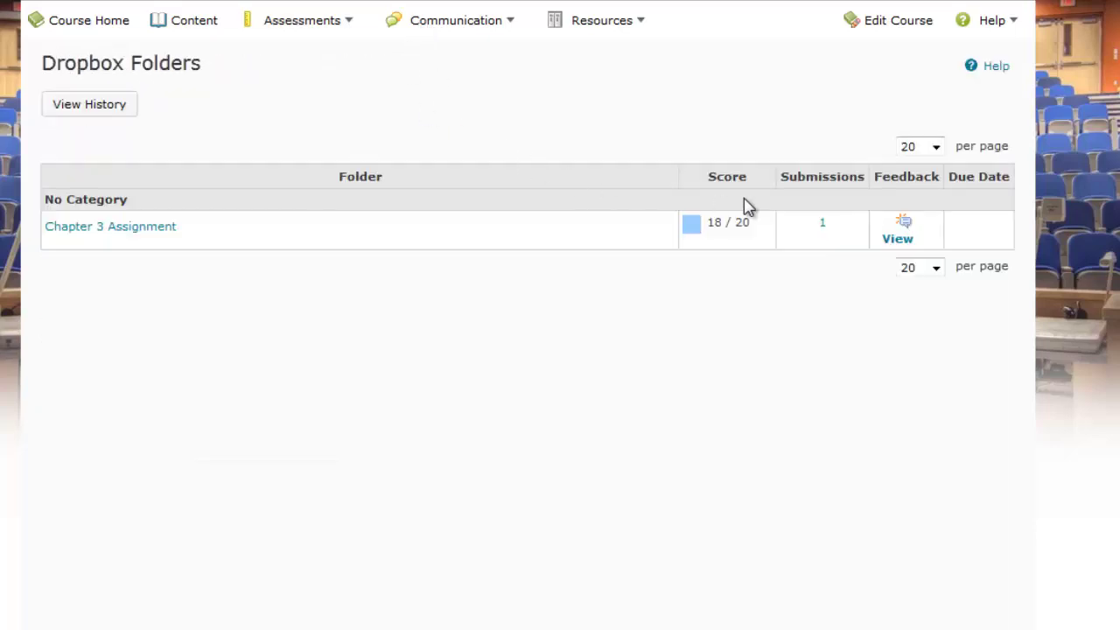
{"action": "left_click_drag", "start_coordinate": [761, 233], "coordinate": [703, 238]}
Step: View the Chapter 3 feedback and open the attached annotated .docx file in Microsoft Word
{"action": "left_click", "coordinate": [896, 235]}
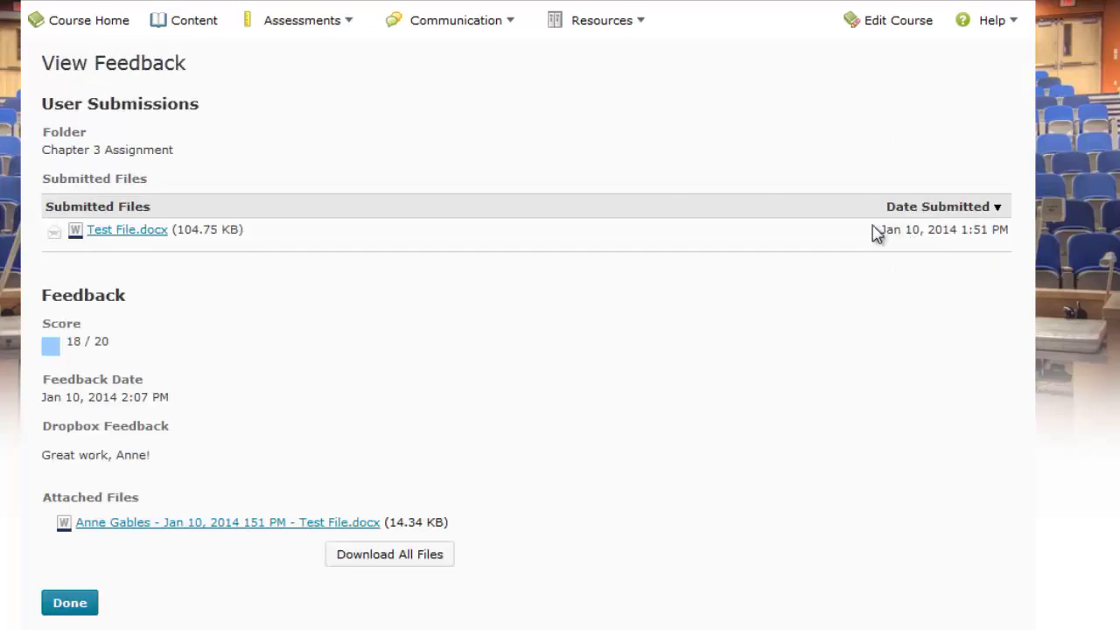
{"action": "left_click_drag", "start_coordinate": [133, 351], "coordinate": [48, 345]}
{"action": "left_click", "coordinate": [254, 526]}
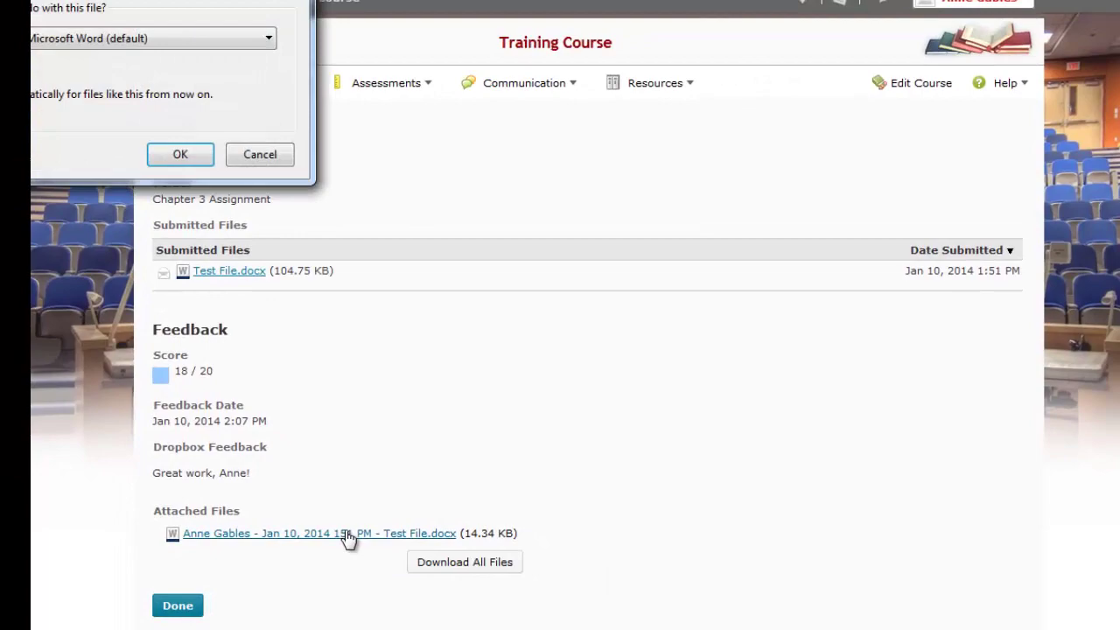
{"action": "left_click", "coordinate": [181, 154]}
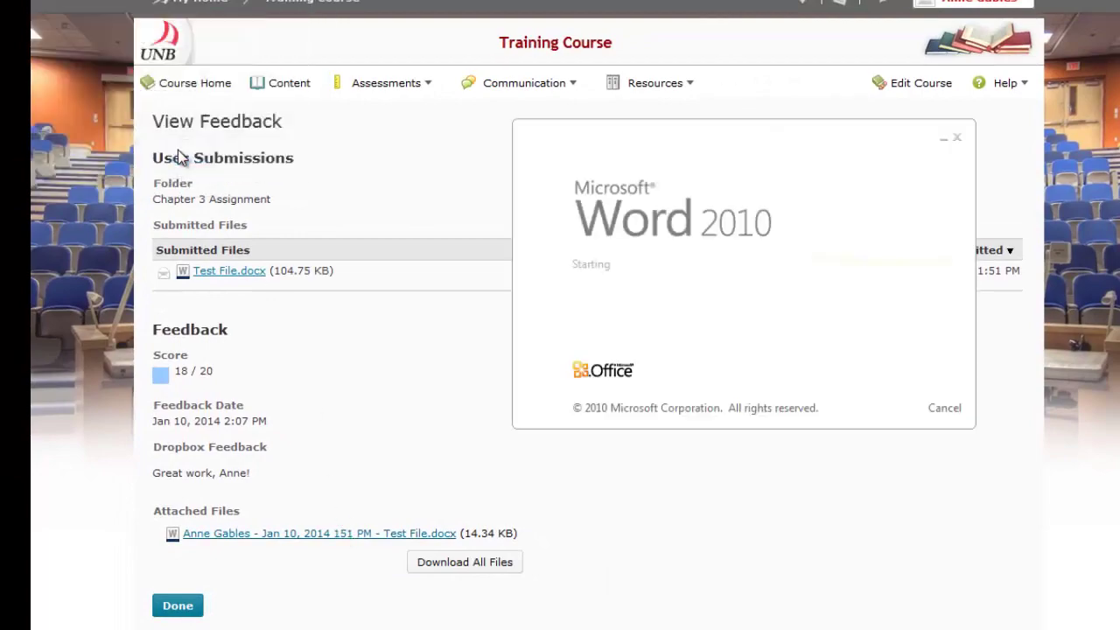